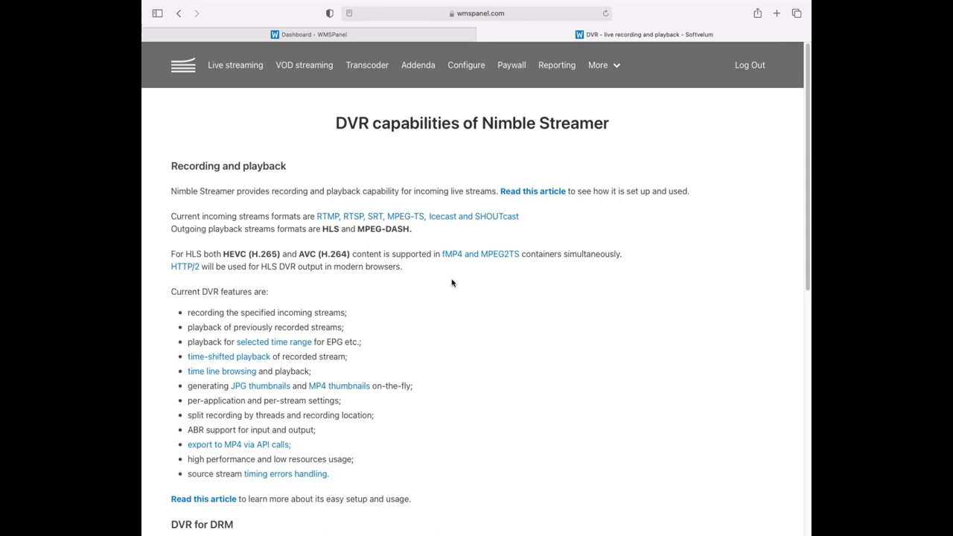
Open the live streaming setup for server dvr.softvelum.com from the WMSPanel server list.
scroll(451, 282, down, 2)
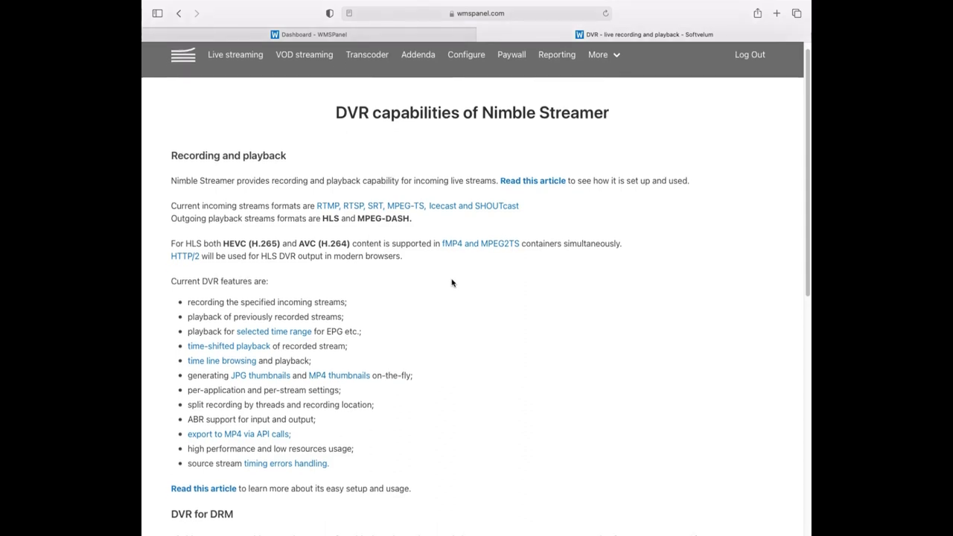
click(320, 35)
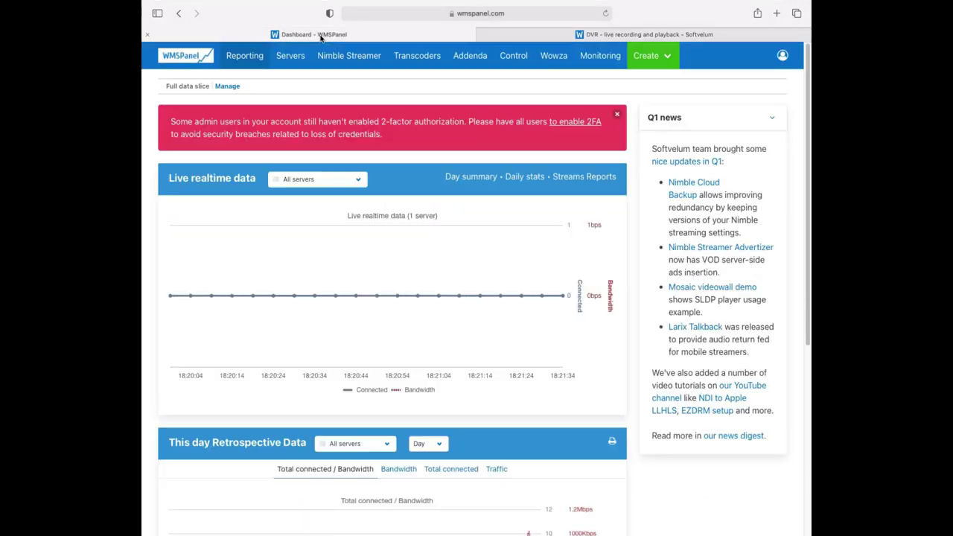
click(290, 56)
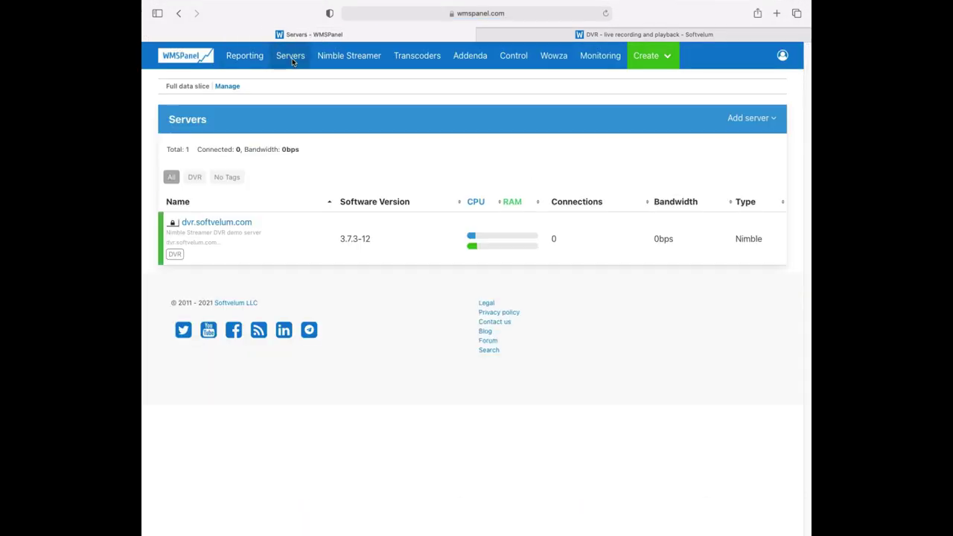
click(245, 222)
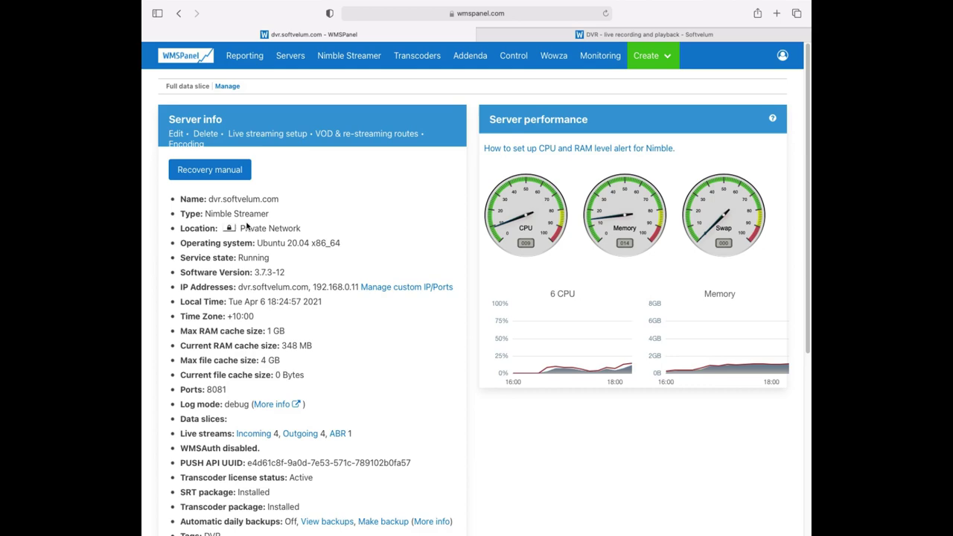
click(266, 136)
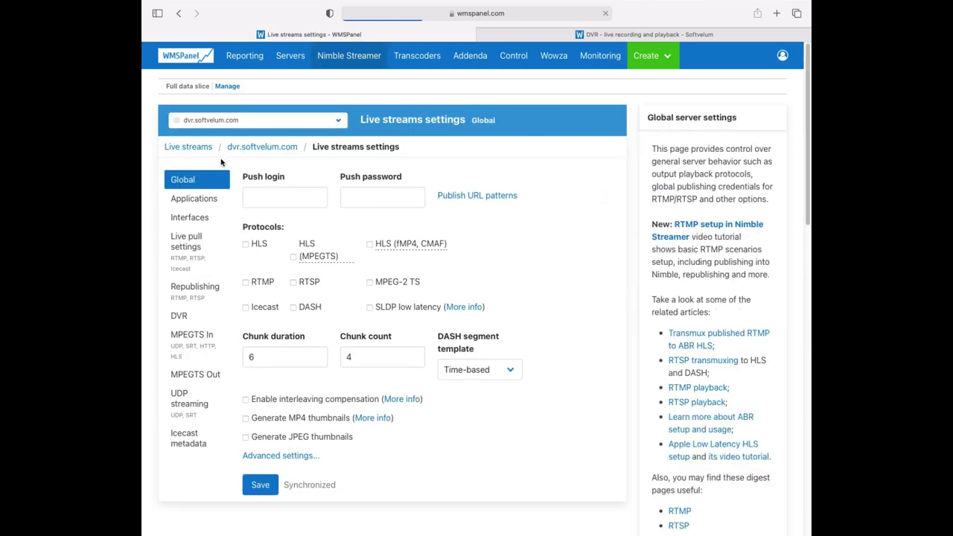
Review the live application settings, incoming interfaces and MPEGTS input streams, then go to Nimble Streamer.
click(211, 202)
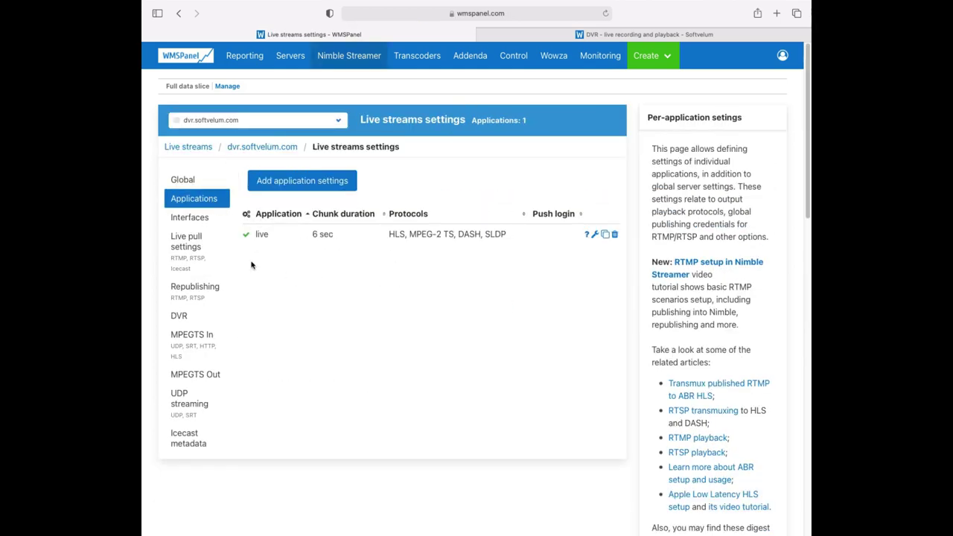
click(595, 235)
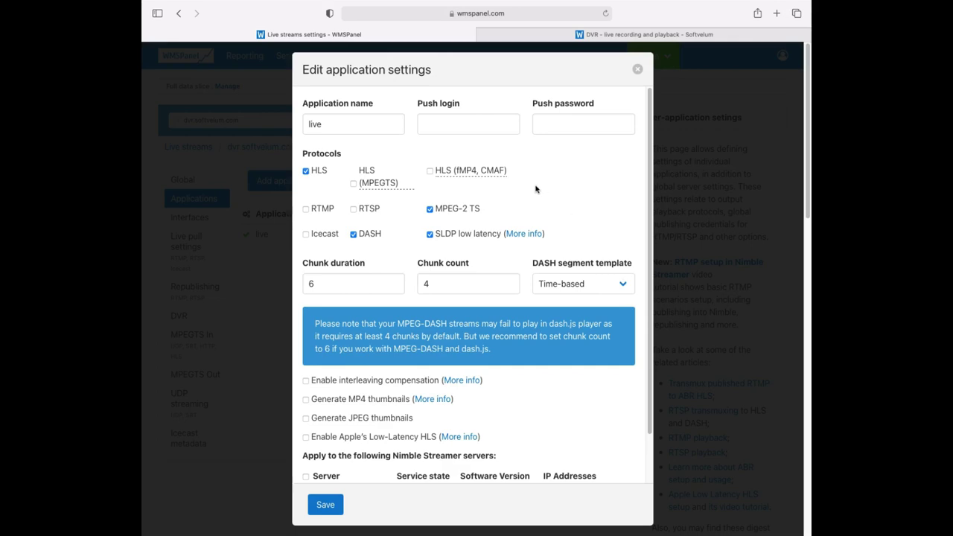
click(637, 69)
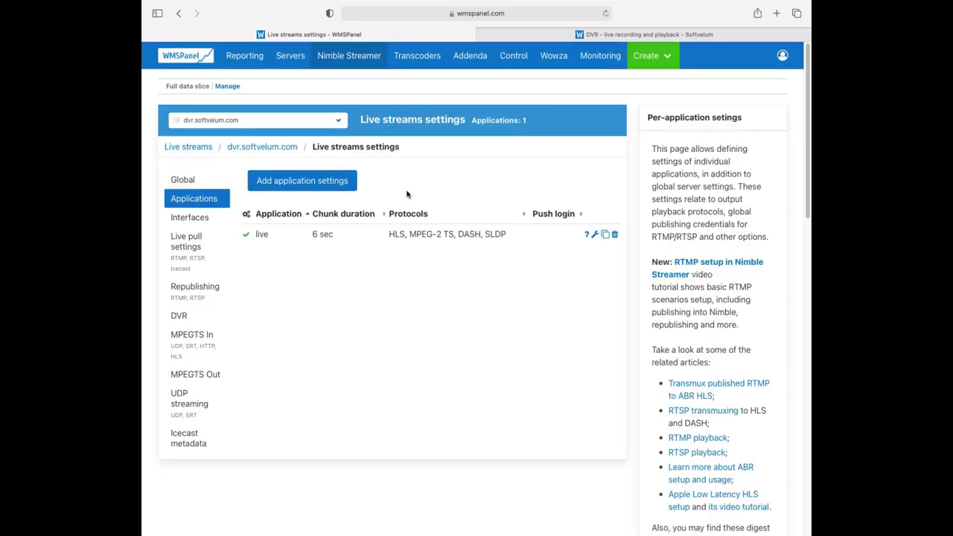
click(224, 219)
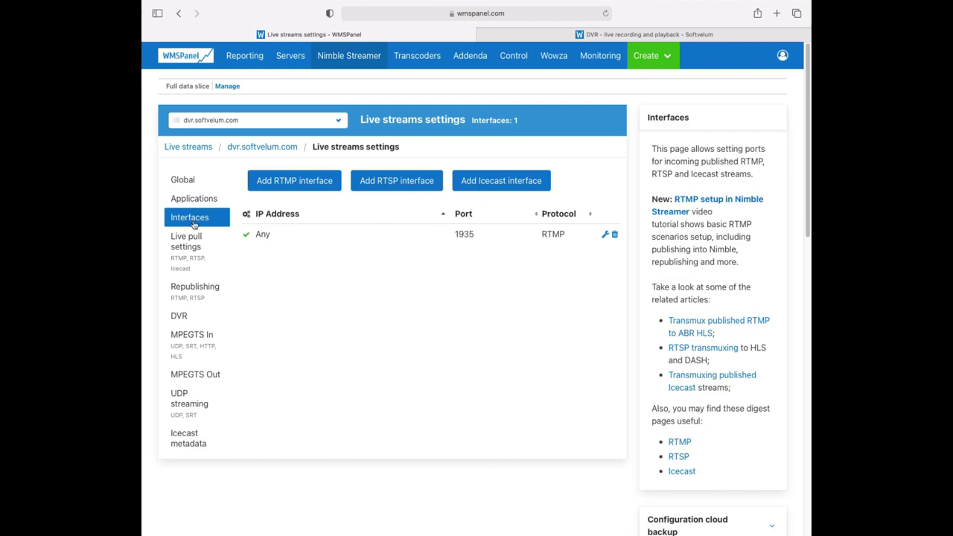
click(211, 339)
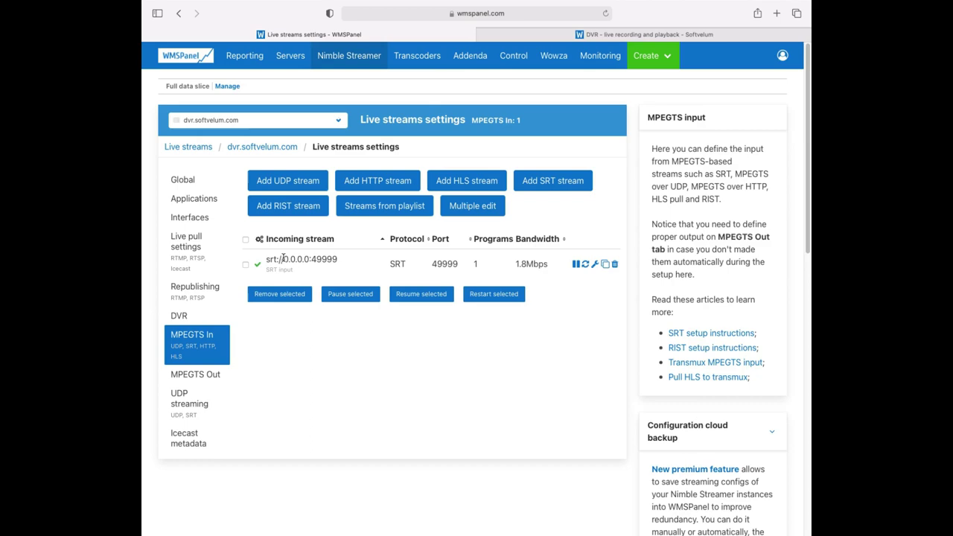
click(349, 55)
List the server's four outgoing streams and highlight the /live/bunny and /live/srt names.
click(344, 117)
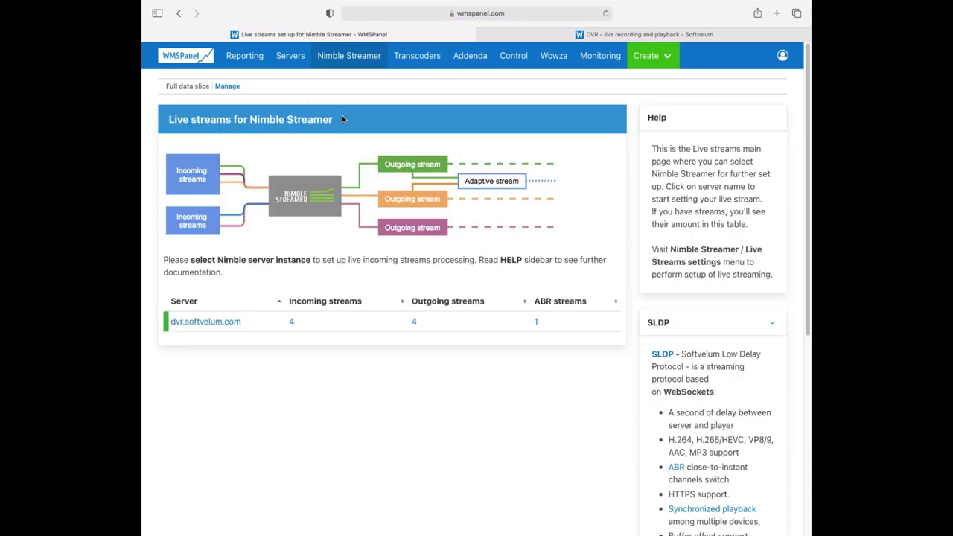
click(415, 322)
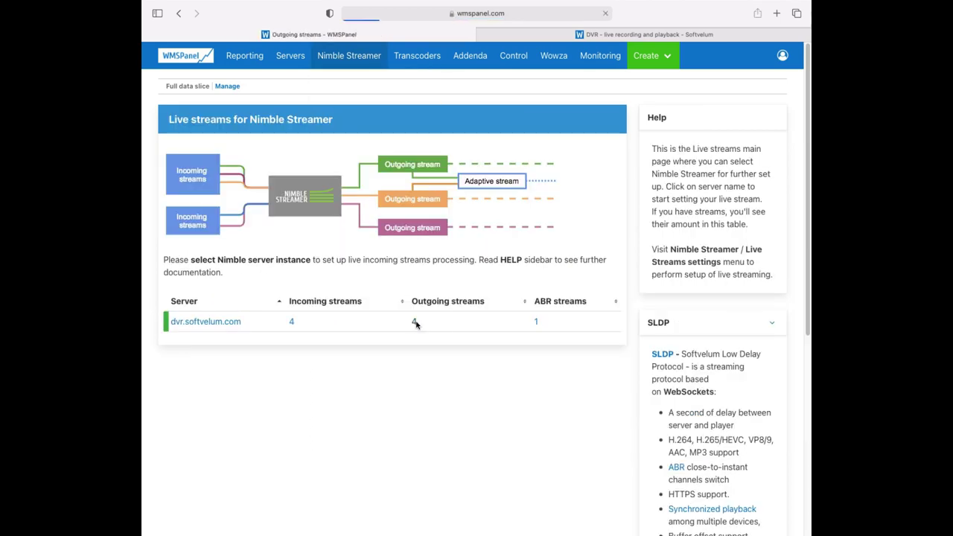
scroll(414, 325, down, 2)
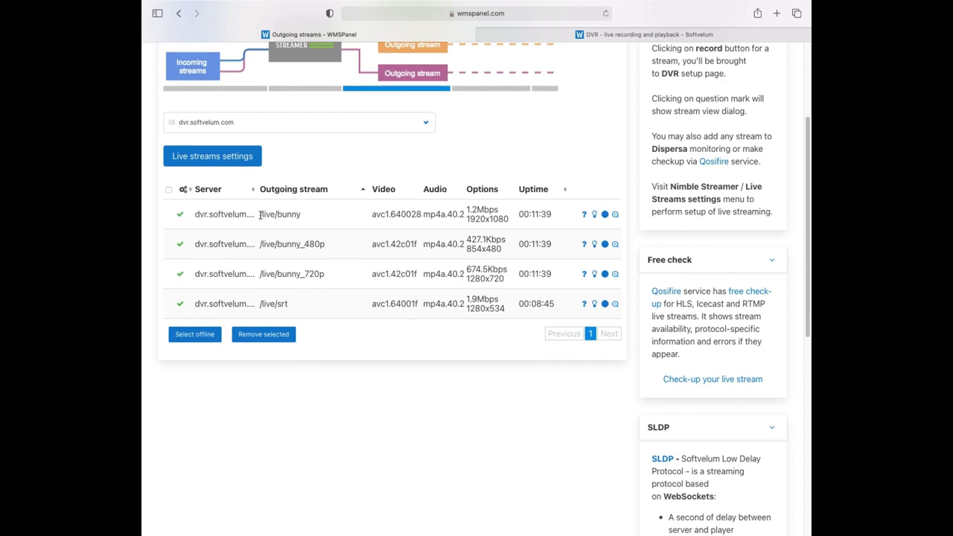
drag(260, 213, 311, 214)
drag(258, 304, 328, 306)
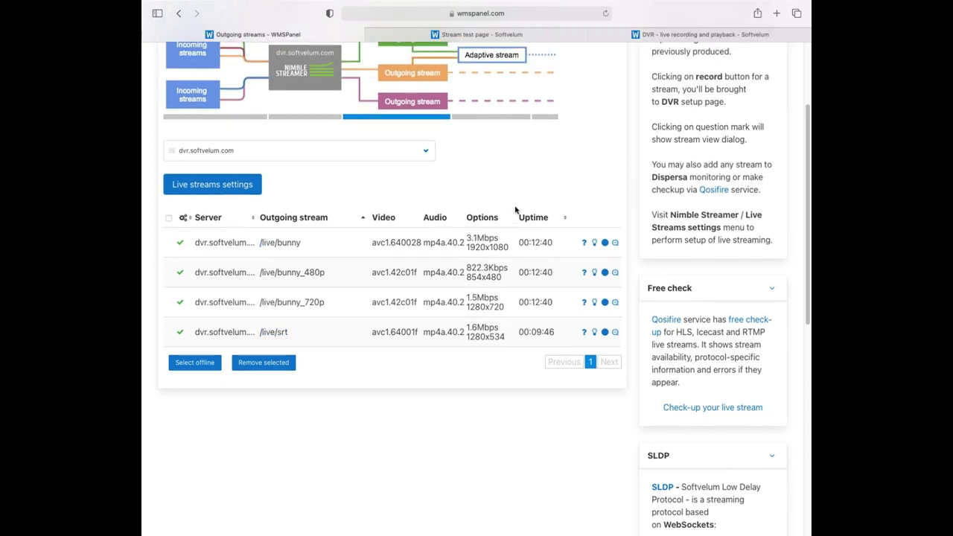
scroll(514, 208, up, 2)
Play /live/bunny_abr in THEOplayer on the stream test page and view its quality levels.
click(504, 92)
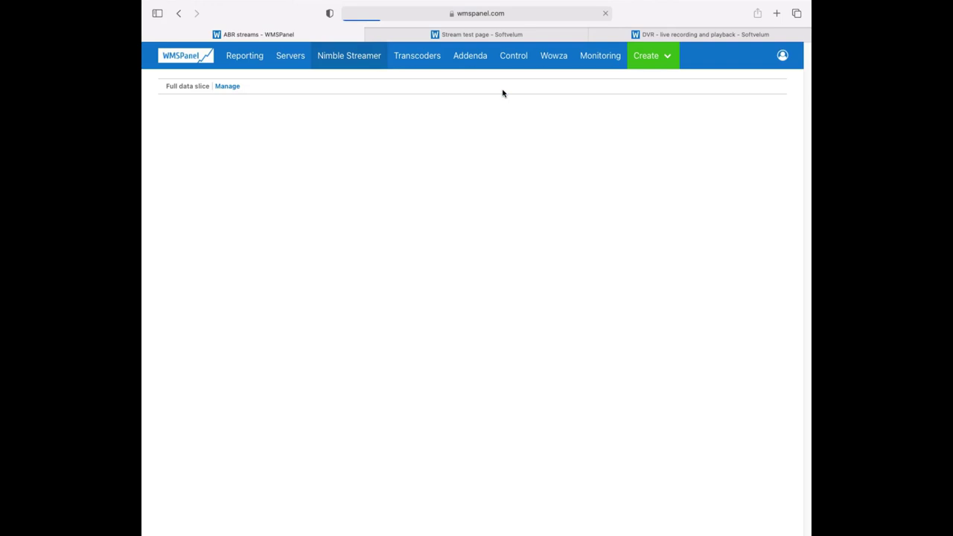
click(585, 383)
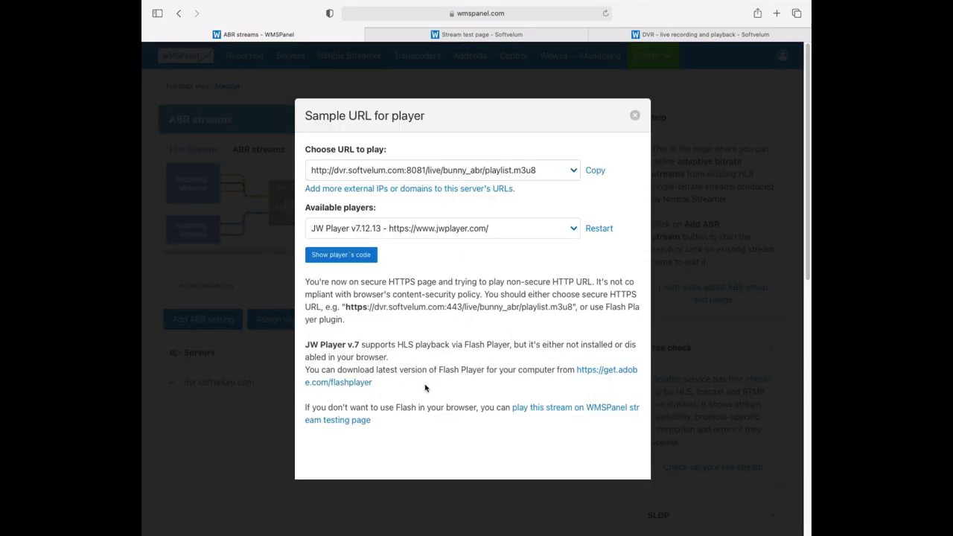
click(569, 411)
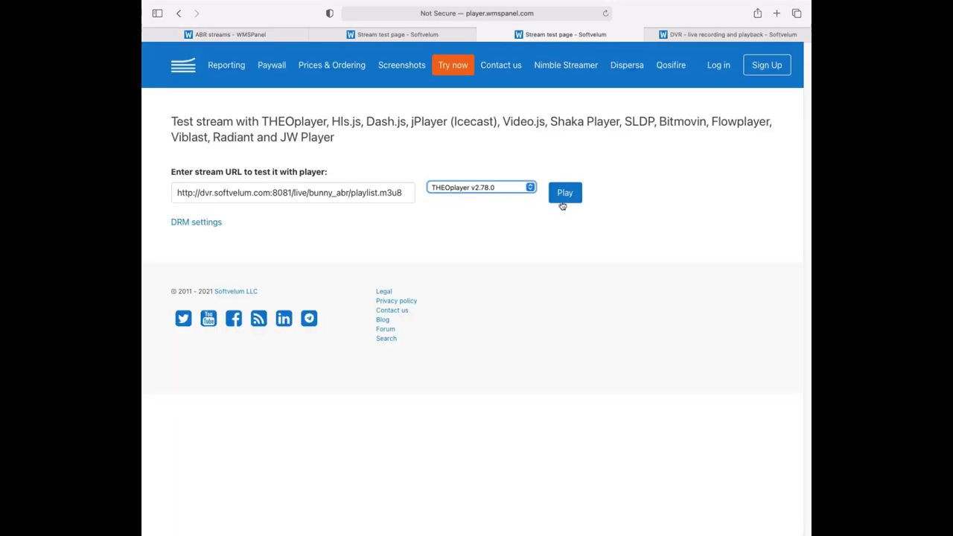
click(565, 196)
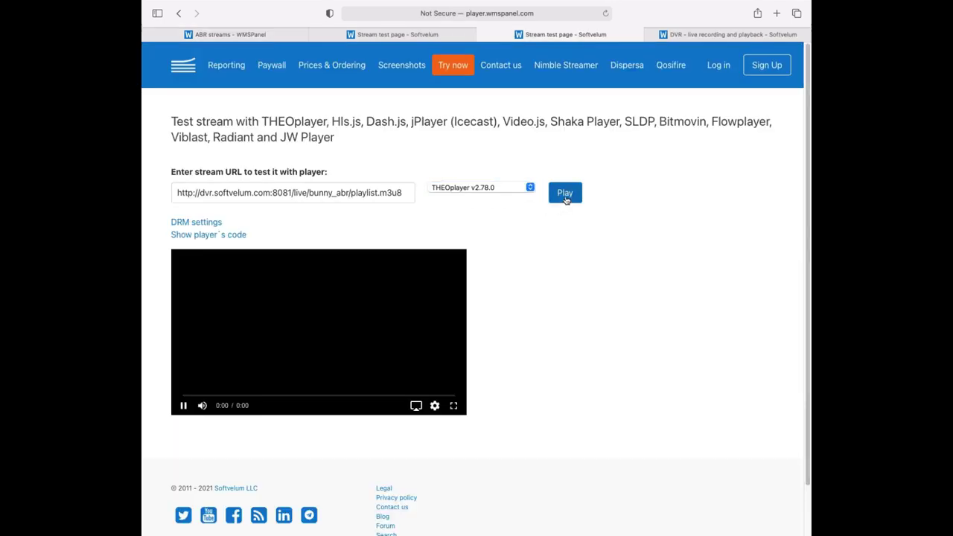
click(435, 405)
click(440, 368)
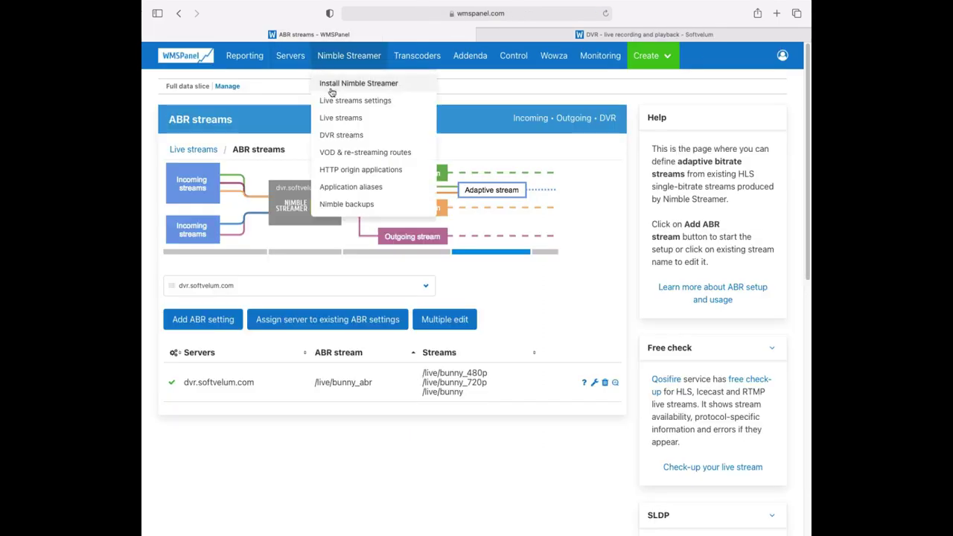
Add a DVR setting for application live with a 1-hour loop recording duration.
click(325, 98)
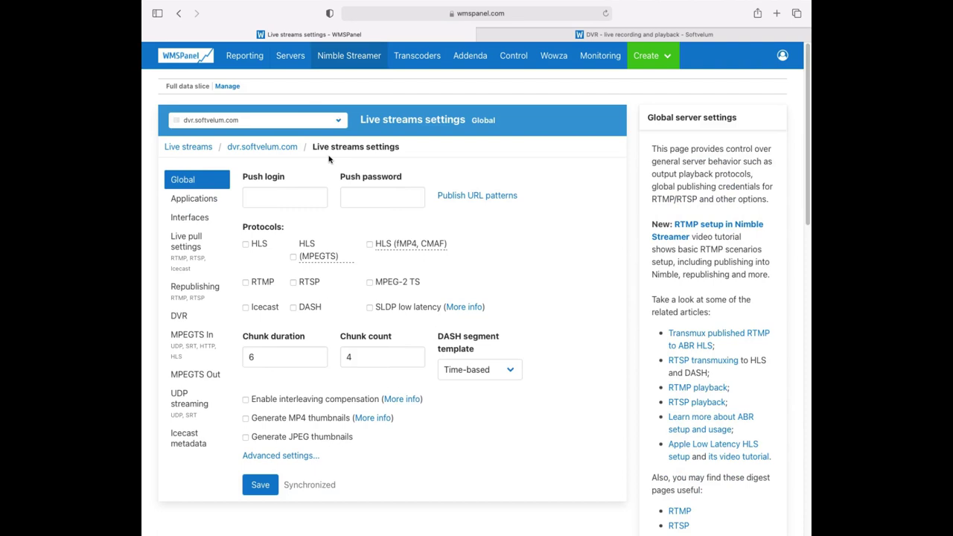
click(179, 315)
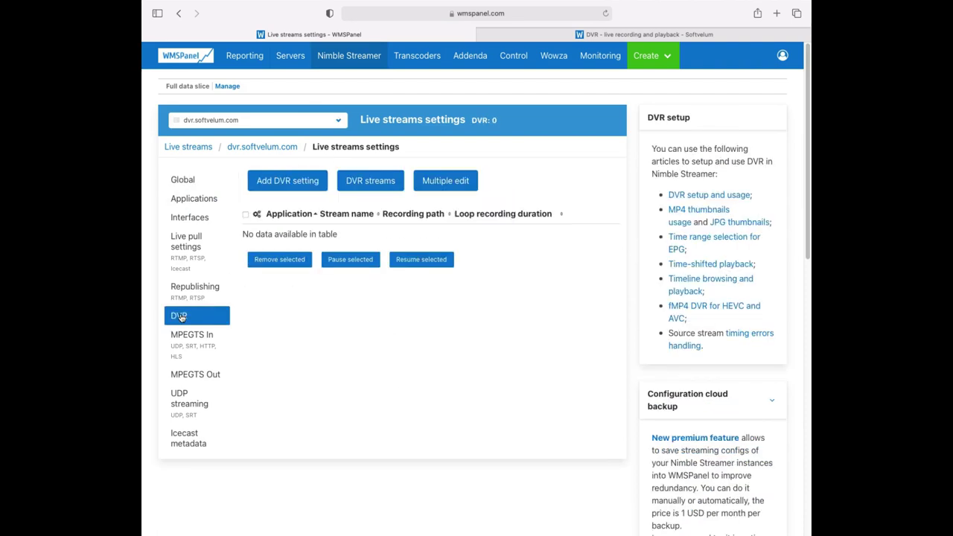
click(309, 185)
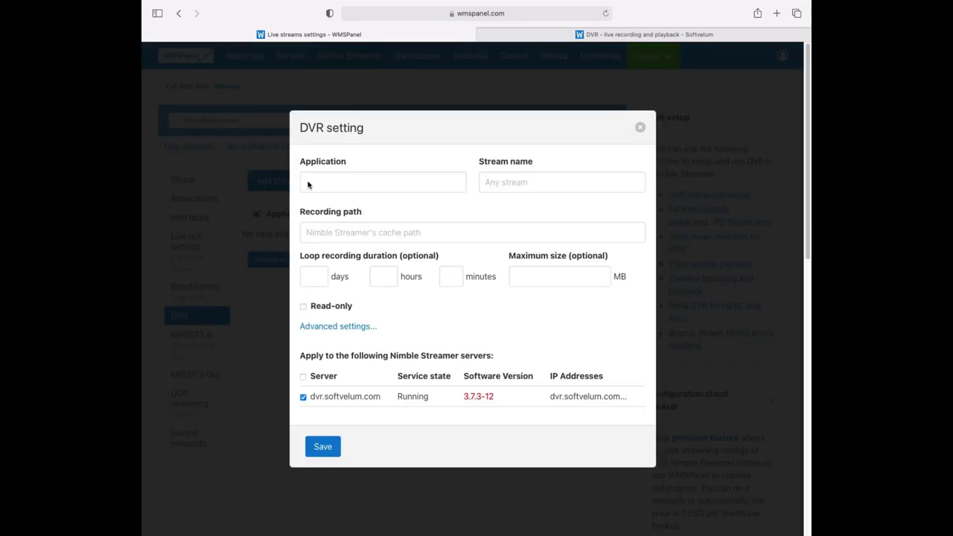
click(309, 183)
click(309, 182)
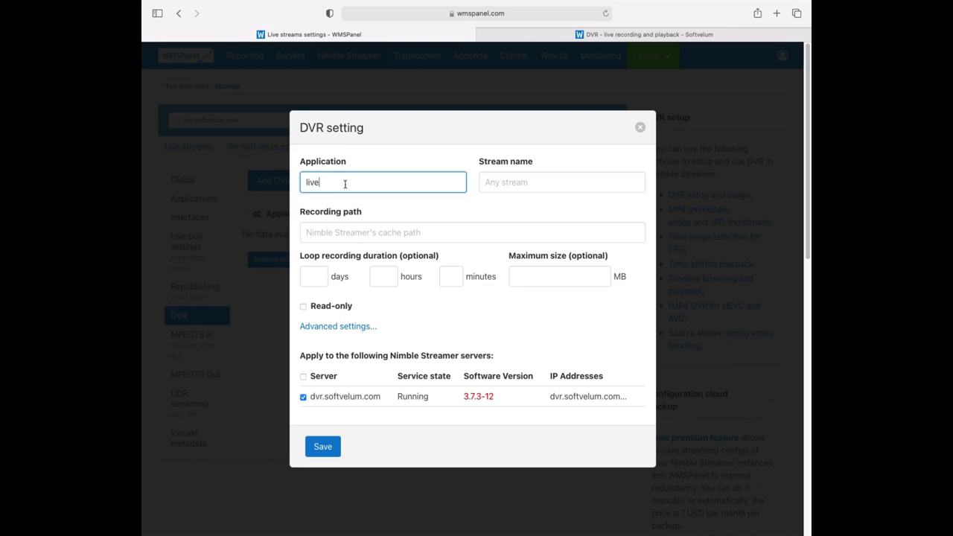
click(352, 232)
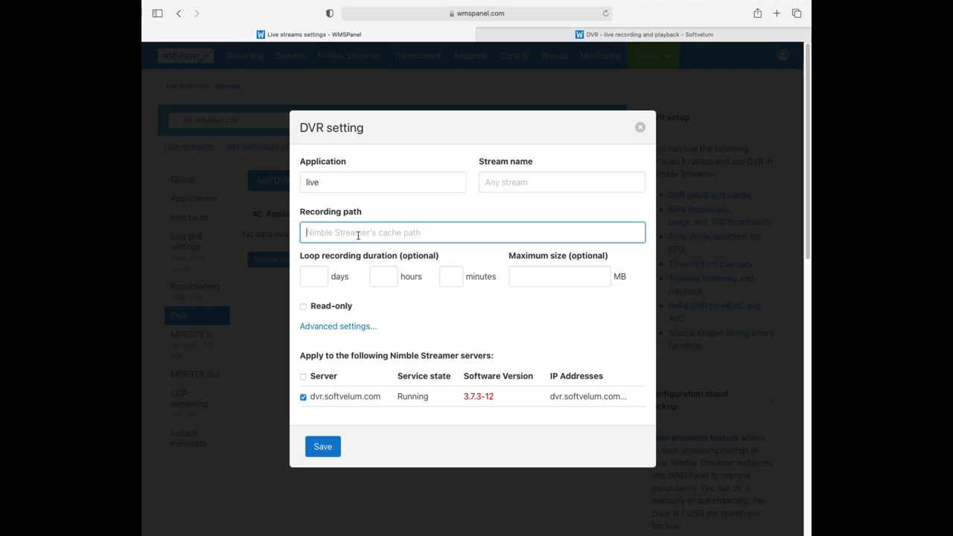
click(384, 274)
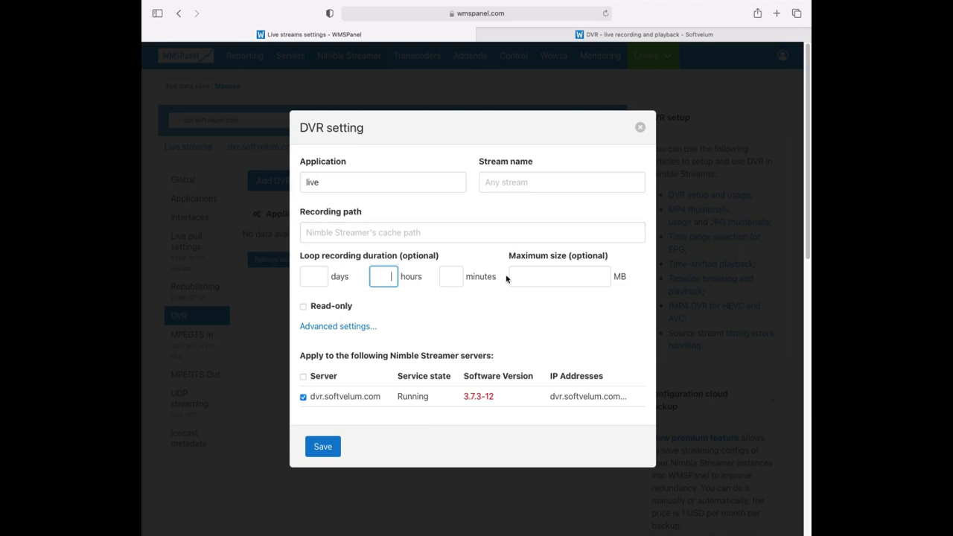
text(1)
Expand the advanced DVR options to see segment duration, storage format, bucket and file size limits.
click(359, 330)
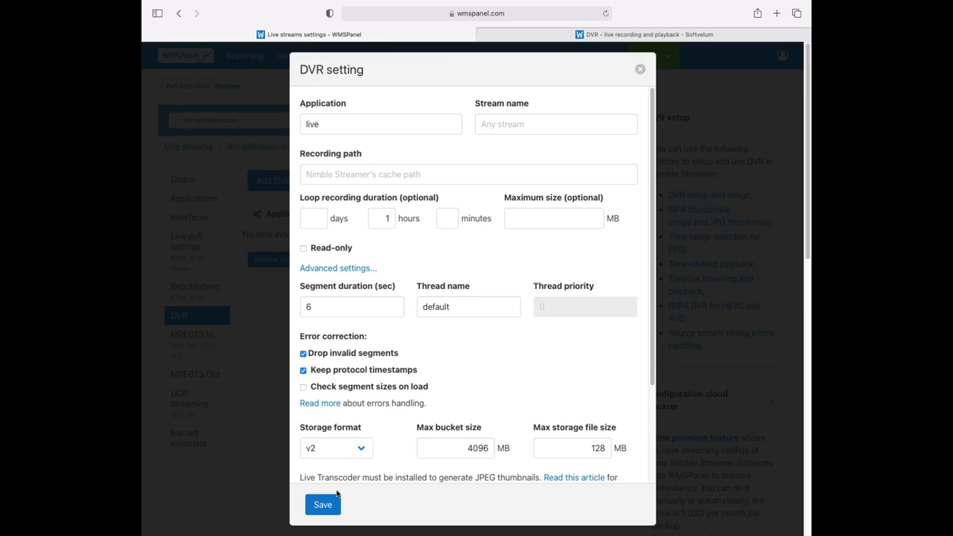
scroll(335, 496, down, 2)
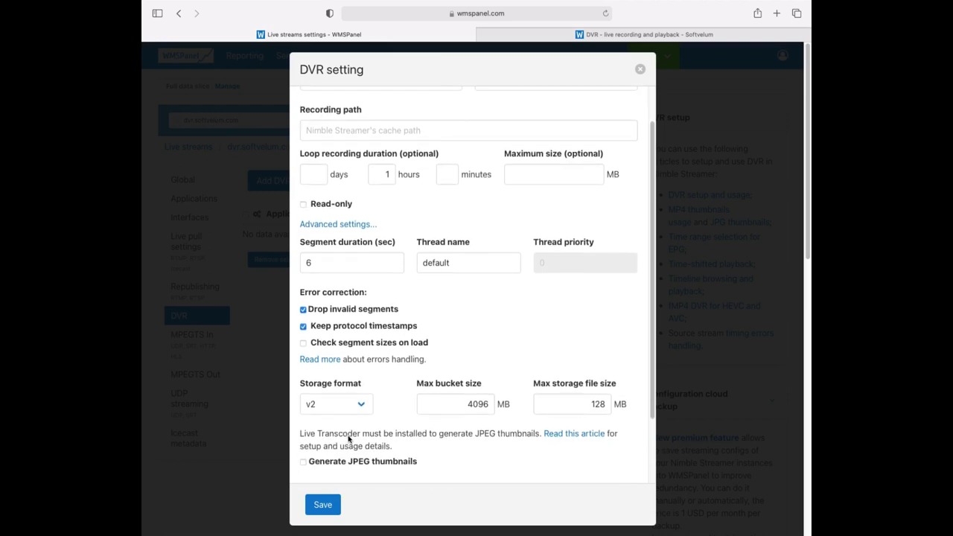
Save the live DVR setting and view the four recordings on the DVR streams page.
click(323, 506)
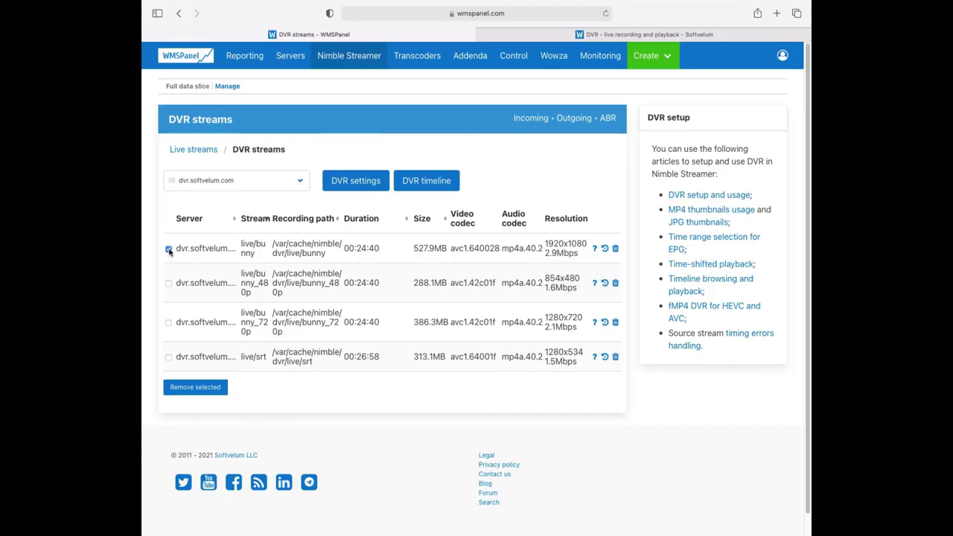
Open the live/bunny DVR timeline, setting From to 18:28 and To to the current time.
click(428, 184)
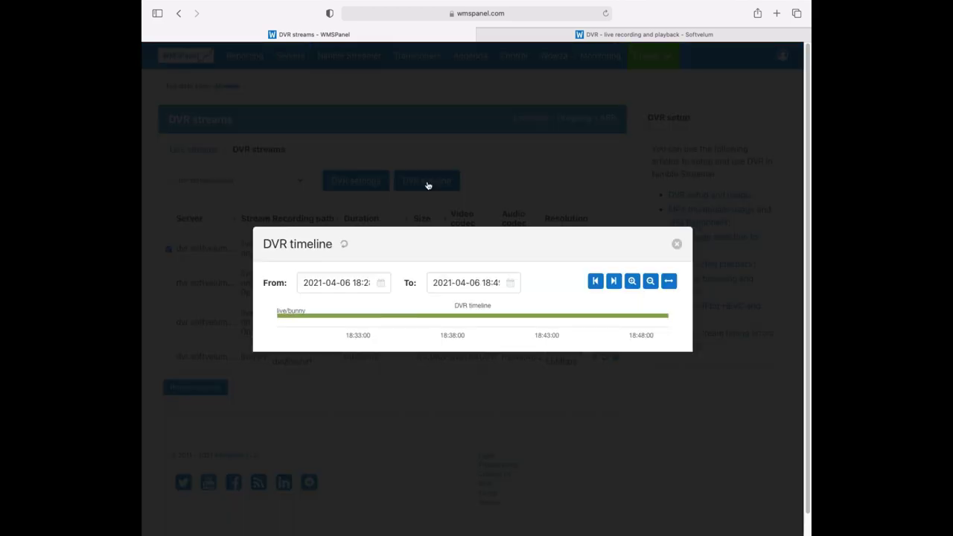
click(376, 283)
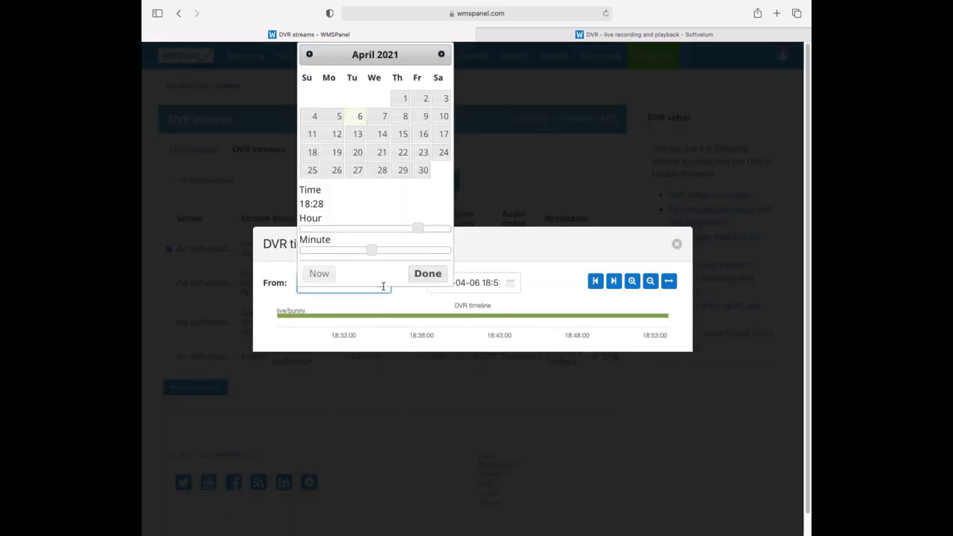
mouse_move(368, 251)
mouse_down()
mouse_move(432, 253)
mouse_move(376, 252)
mouse_up()
click(325, 274)
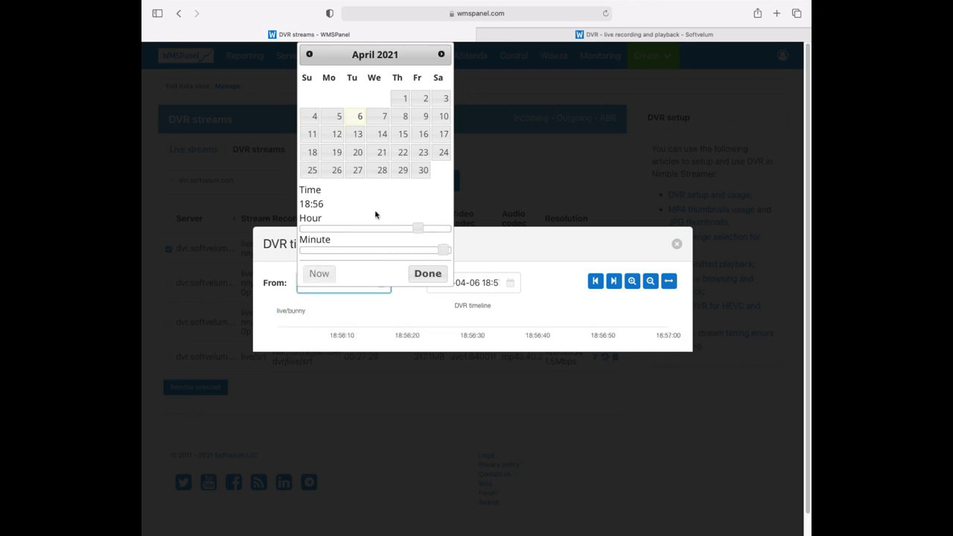
drag(436, 251, 371, 251)
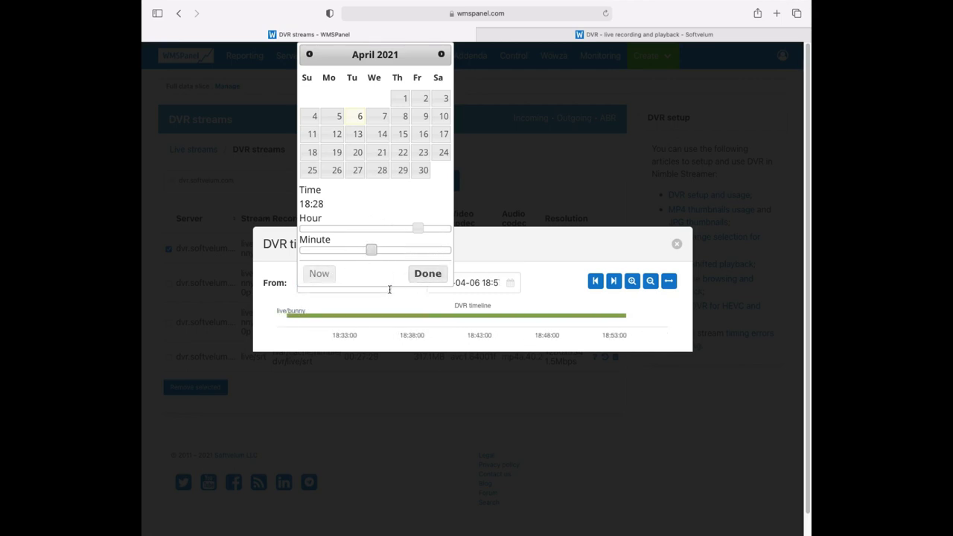
click(428, 274)
click(510, 283)
click(448, 274)
click(557, 274)
Step the timeline later and earlier, zoom out and in, then fit the whole recording.
click(614, 281)
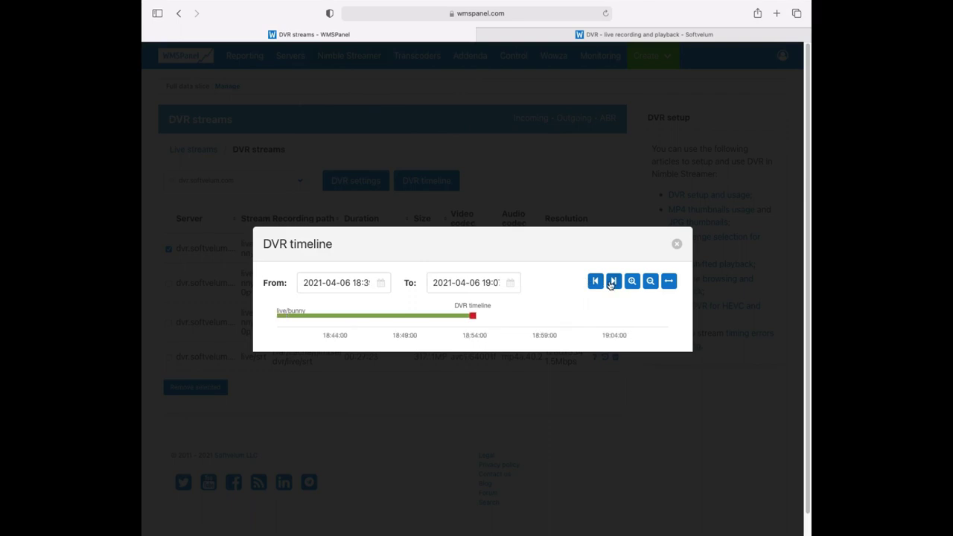
click(595, 280)
click(650, 280)
click(650, 281)
click(650, 280)
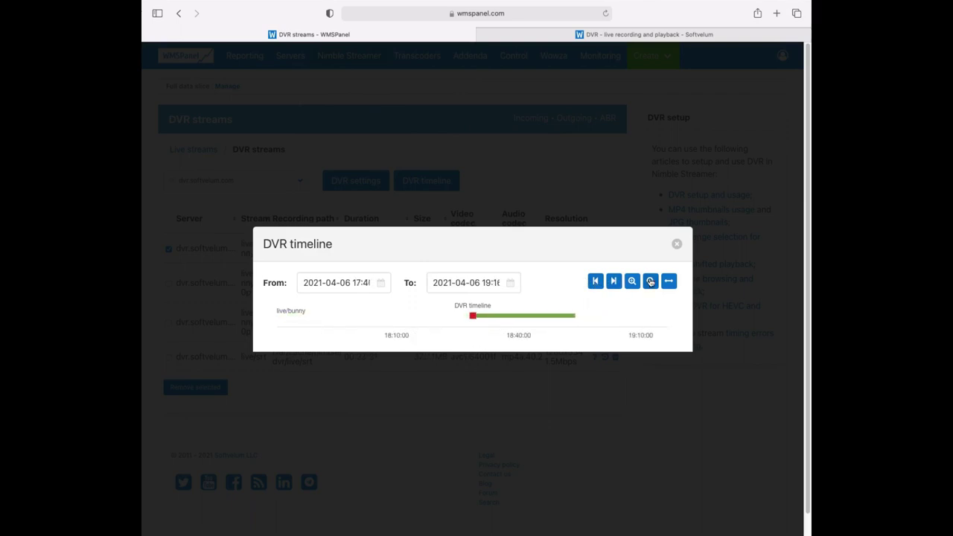
click(650, 281)
click(650, 281)
click(650, 281)
click(632, 281)
click(633, 281)
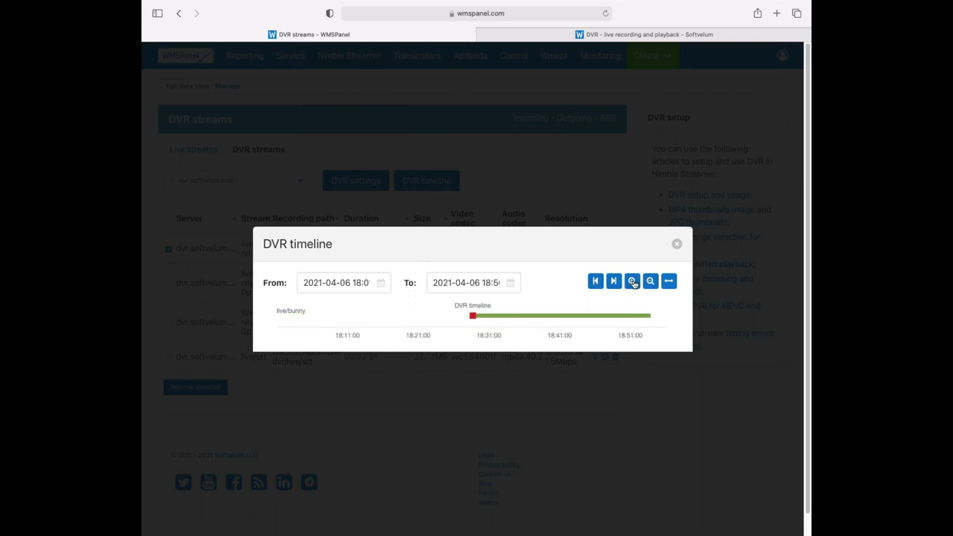
click(670, 282)
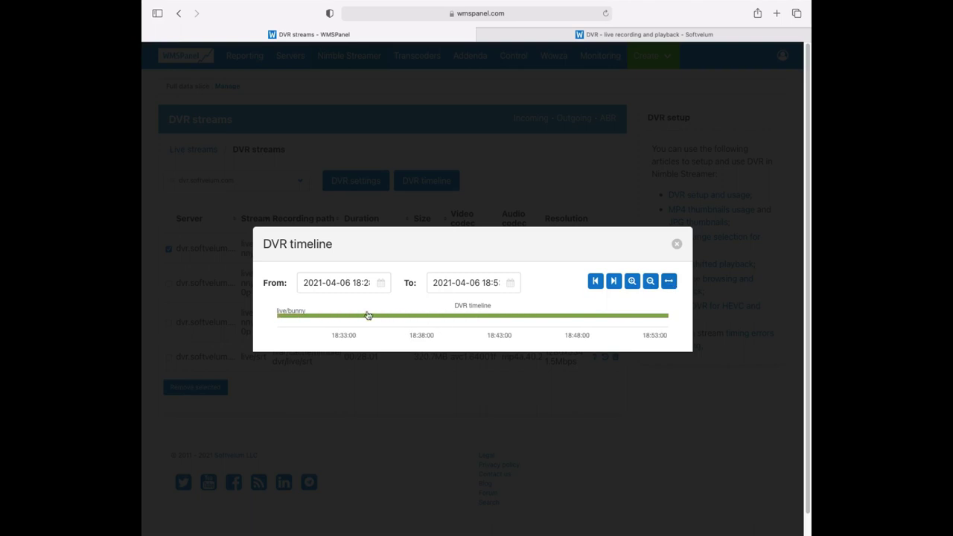
Get a sample playback URL for the recording with the Bitmovin v8.33.0 player.
click(329, 315)
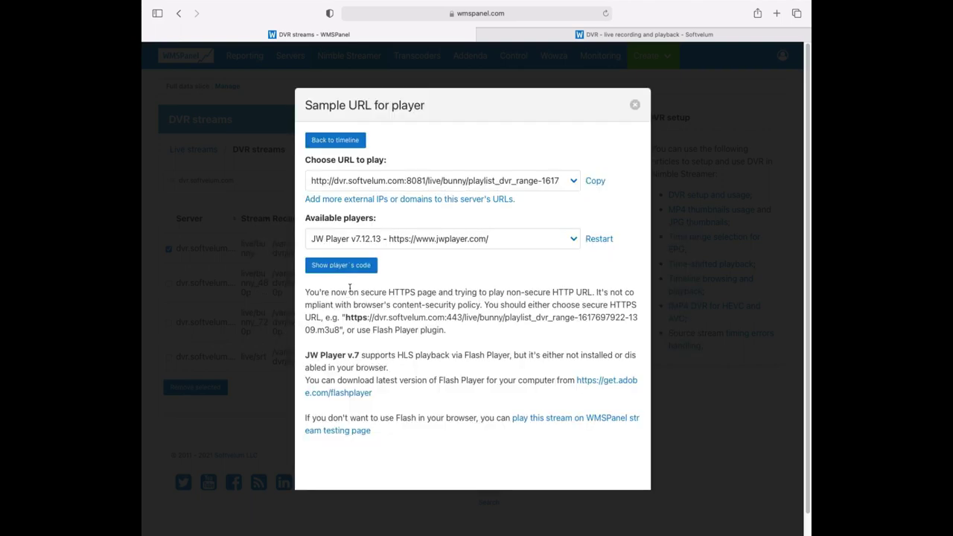
click(473, 244)
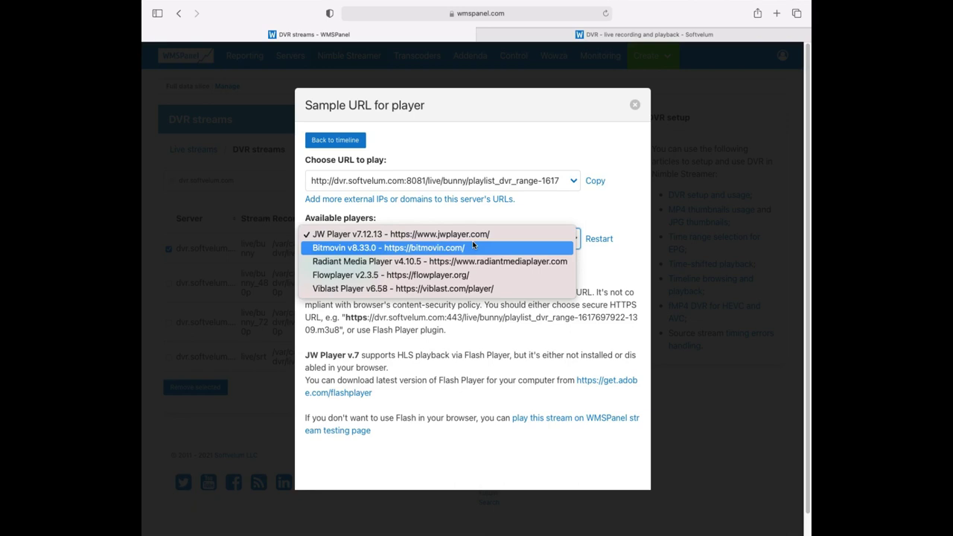
click(473, 246)
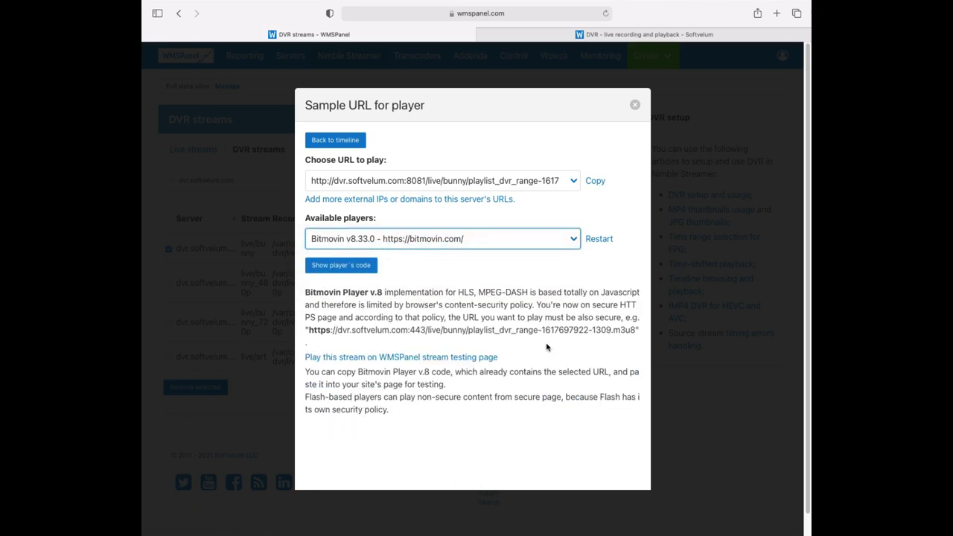
Play the live/bunny DVR range in Hls.js v0.13.1 on the stream test page.
click(458, 360)
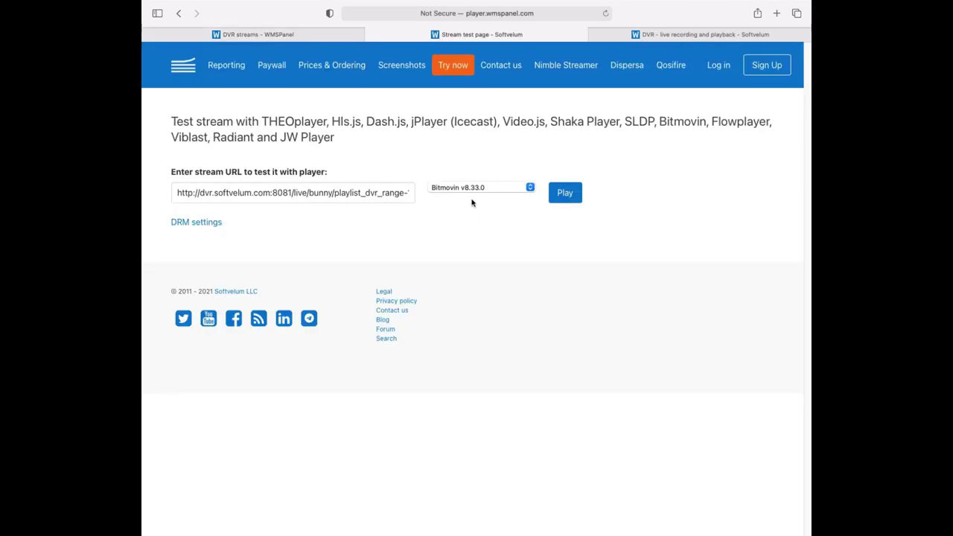
click(474, 192)
click(479, 109)
click(565, 193)
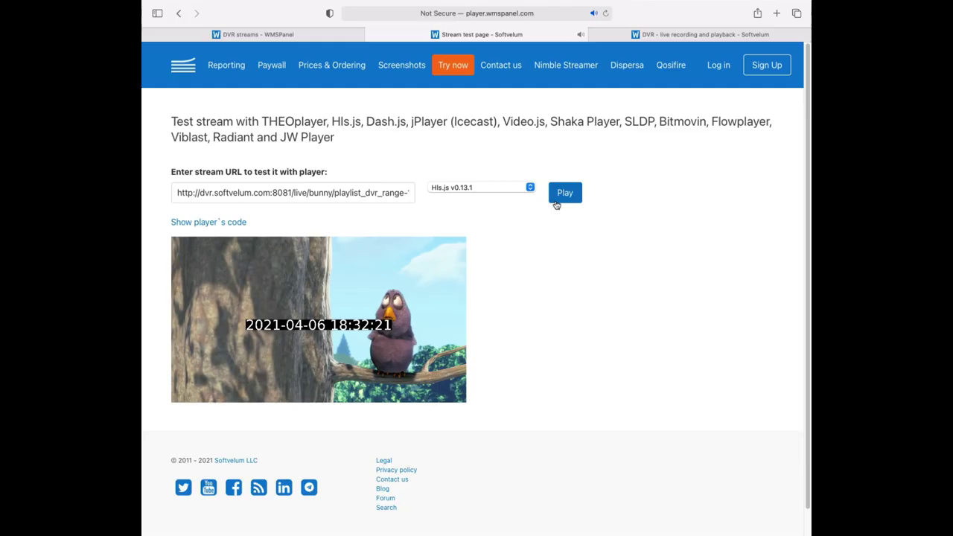
Seek forward through the recording to around 18:48 and further ahead.
drag(253, 395, 270, 390)
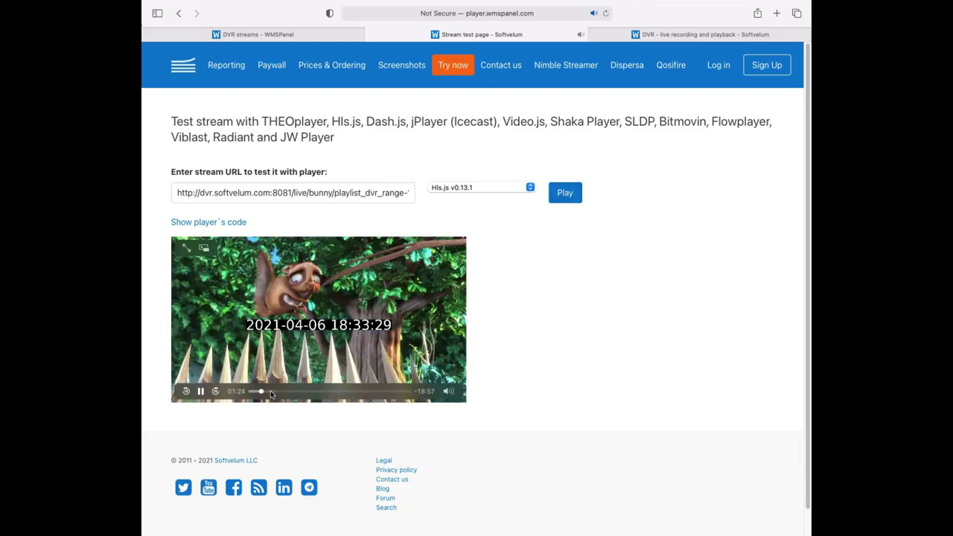
click(369, 392)
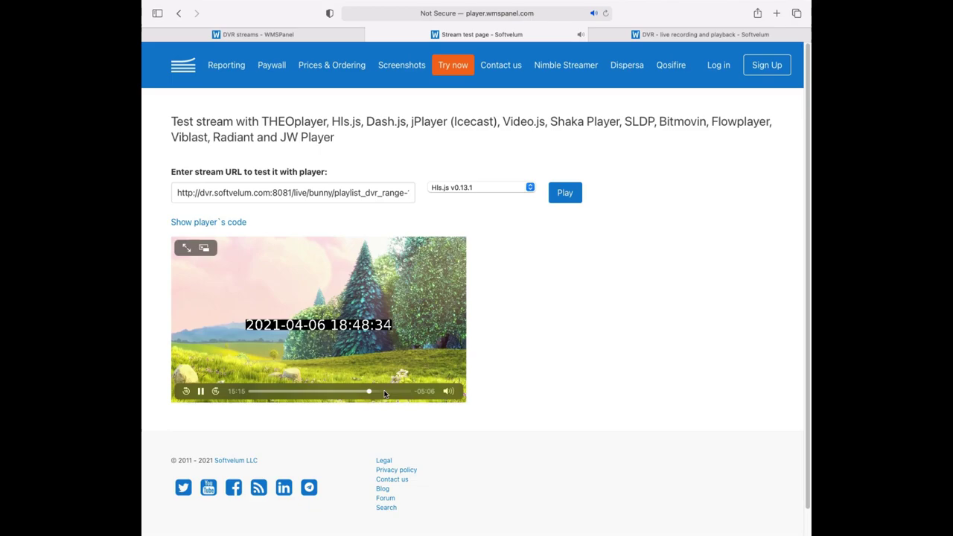
click(397, 393)
click(397, 393)
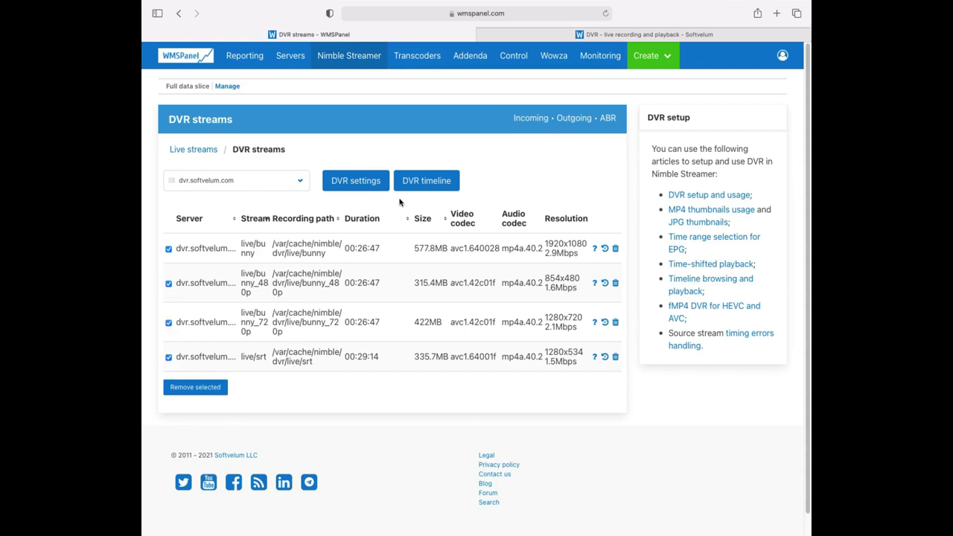
Browse the combined timeline of all four DVR recordings from an earlier start, then open DVR settings.
click(421, 186)
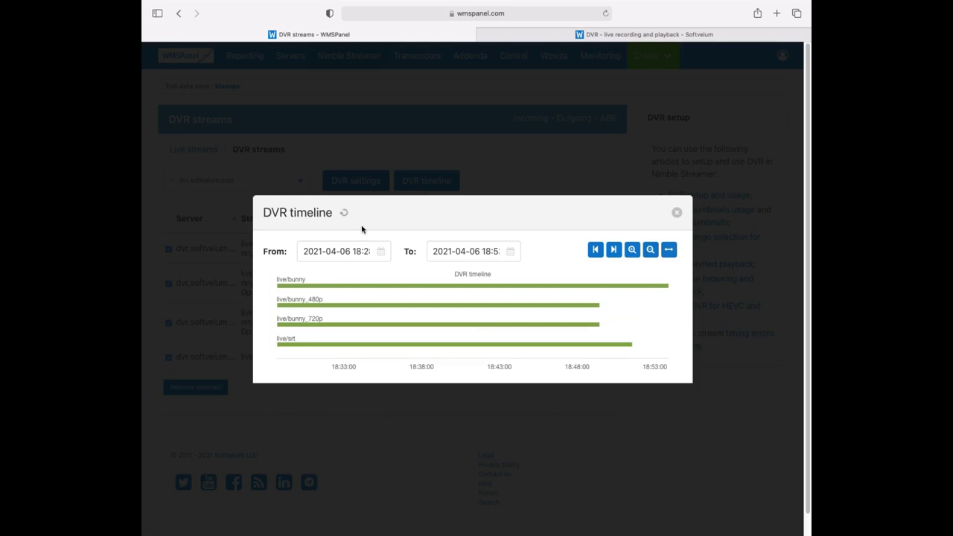
click(379, 252)
drag(373, 471, 353, 471)
click(427, 493)
click(595, 255)
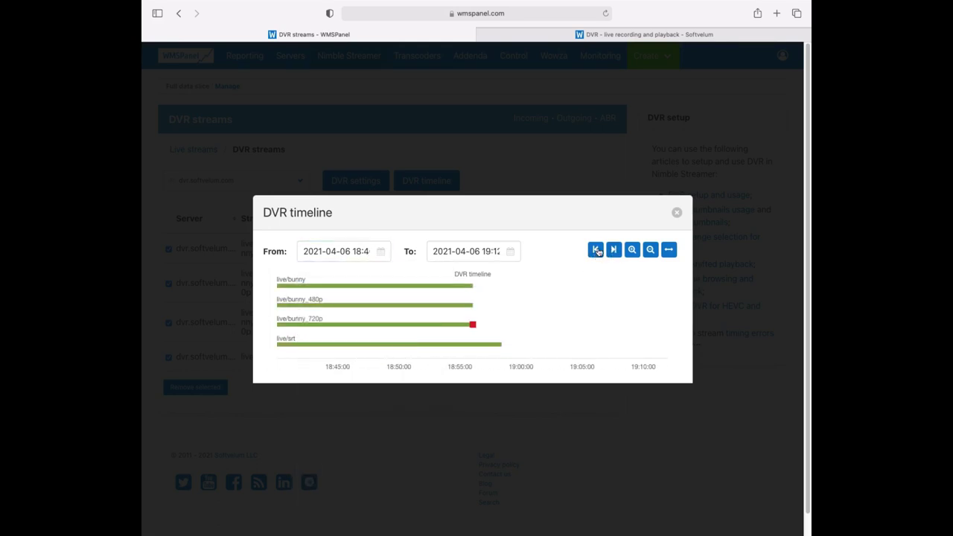
click(613, 254)
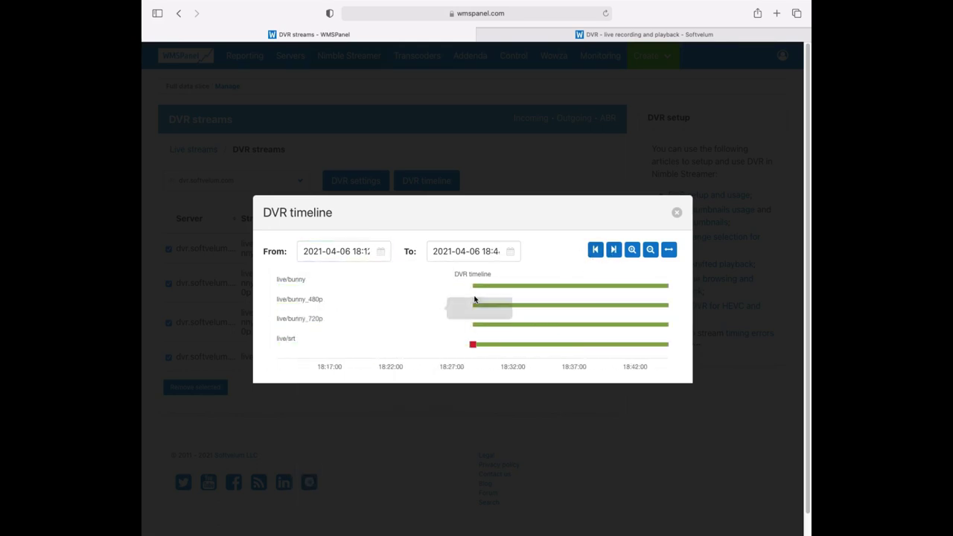
click(677, 213)
click(344, 188)
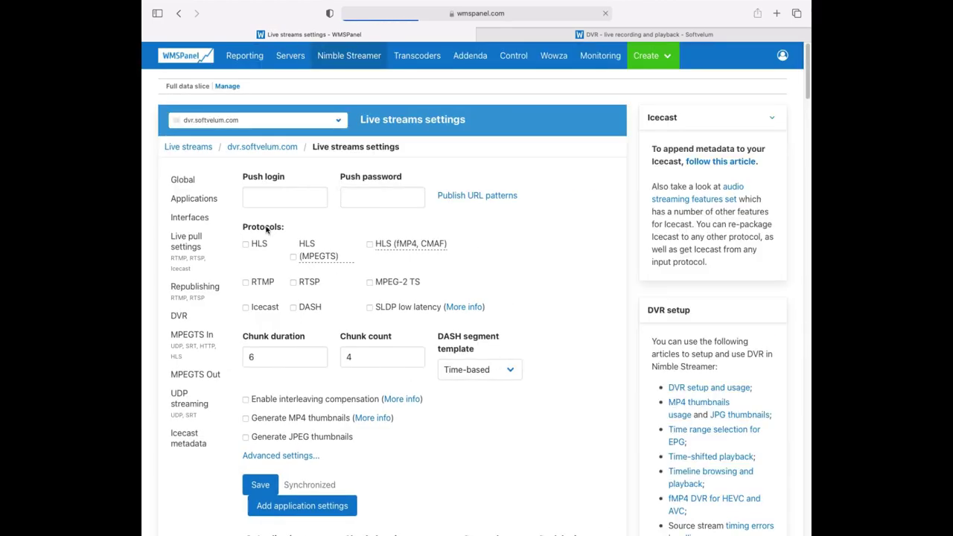
Resume the live DVR setting in read-only mode and confirm with Ok.
scroll(421, 246, up, 1)
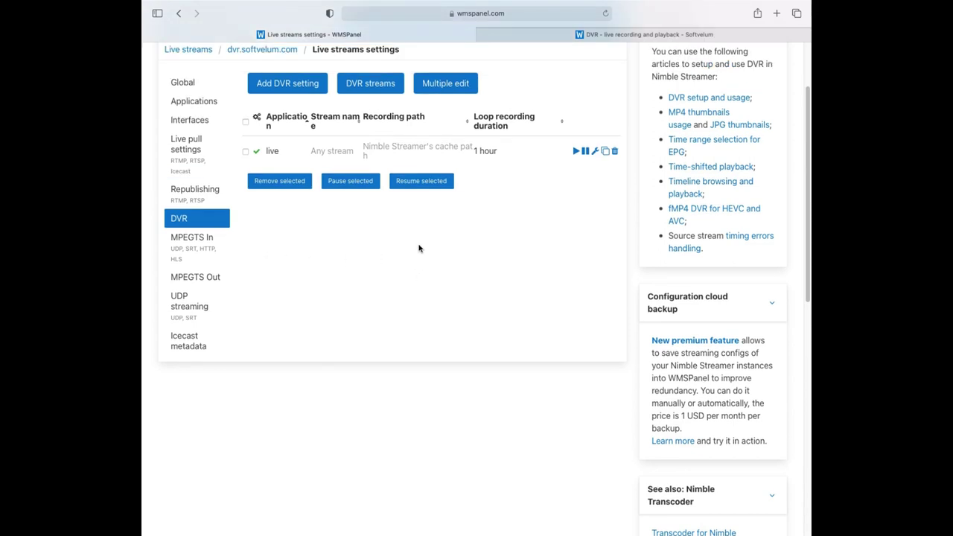
click(576, 153)
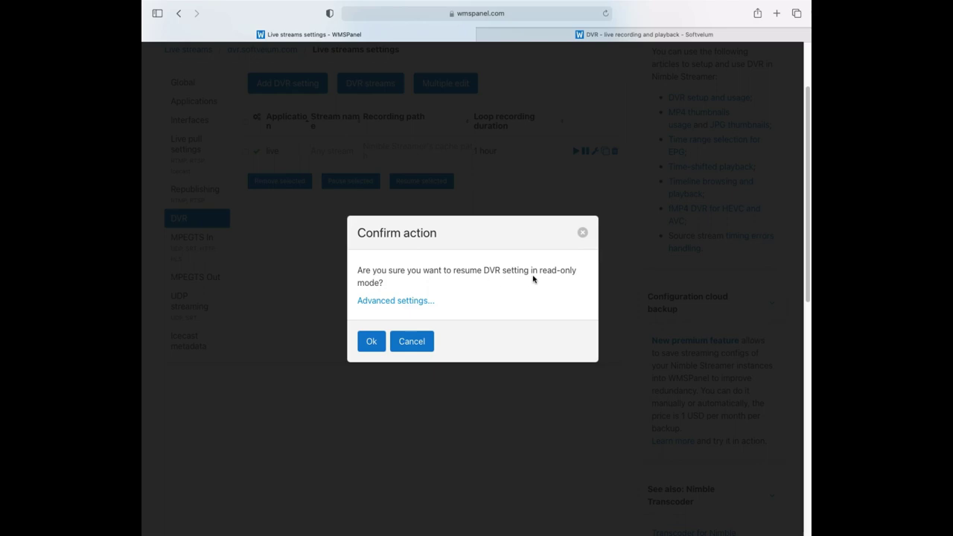
click(365, 348)
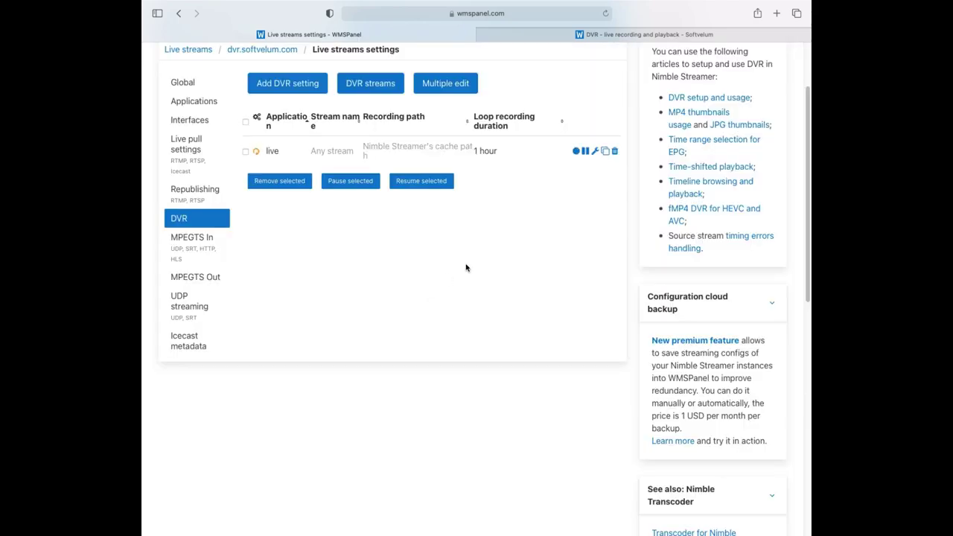
scroll(466, 269, up, 3)
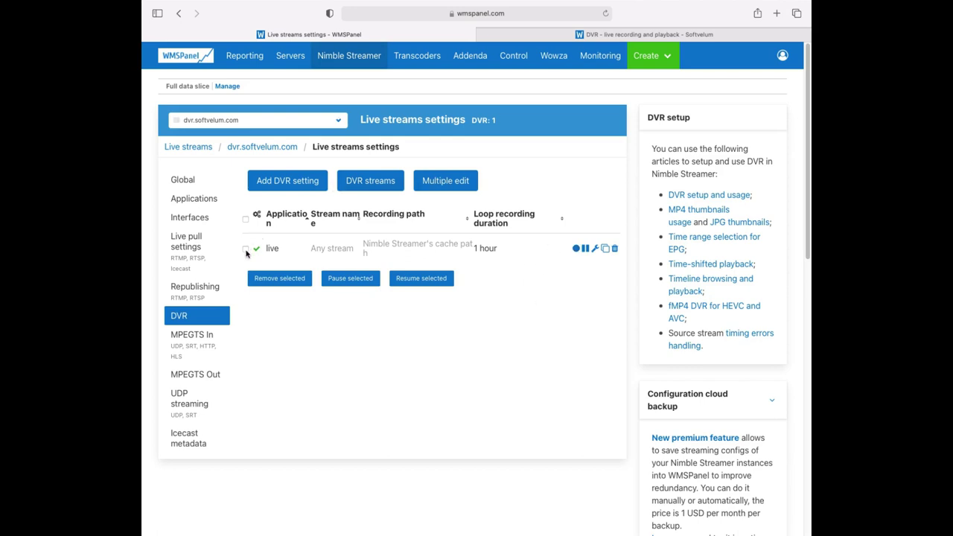
Select the bunny, bunny_720p and srt DVR recordings and view their time ranges on the DVR timeline.
click(364, 187)
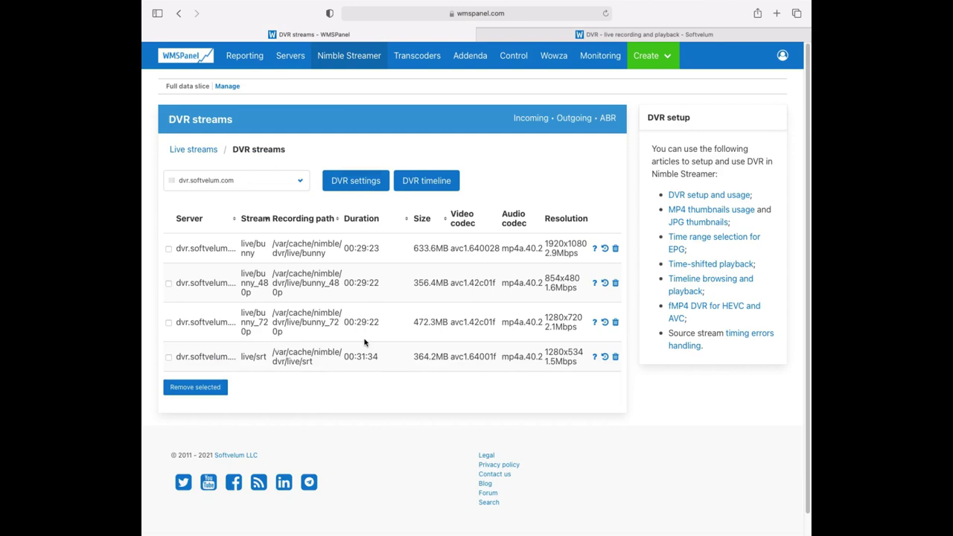
click(168, 249)
click(168, 323)
click(168, 358)
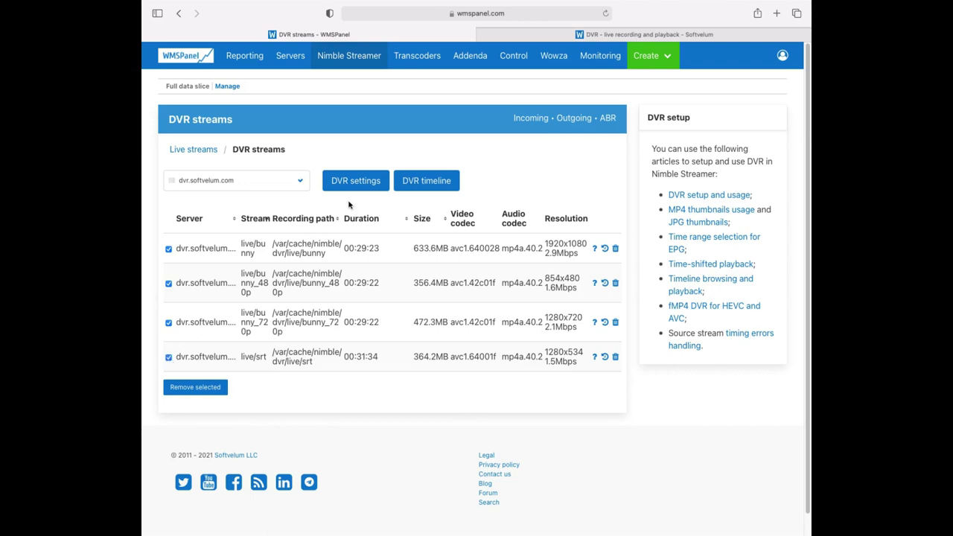
click(439, 186)
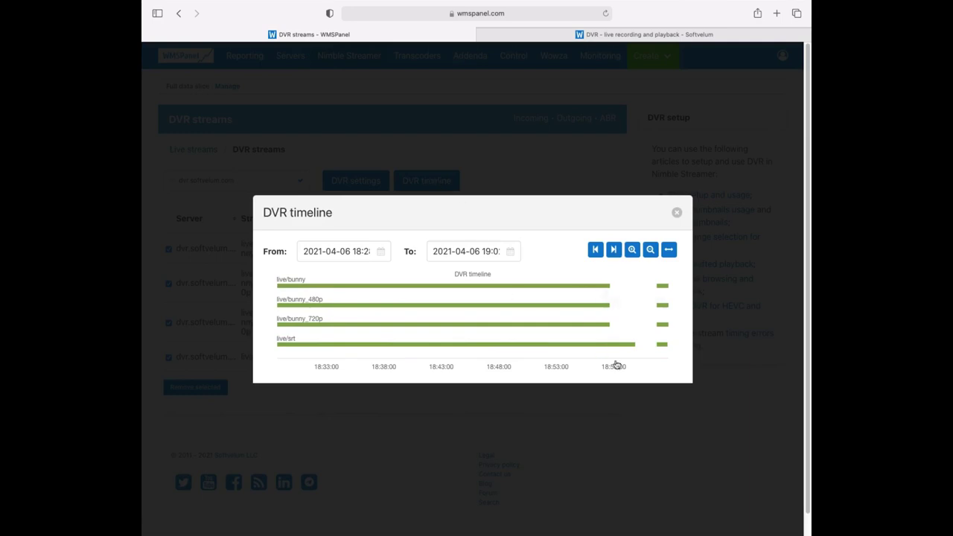
From Live streams > ABR streams, load the bunny_abr sample playlist URL into the test page.
click(400, 445)
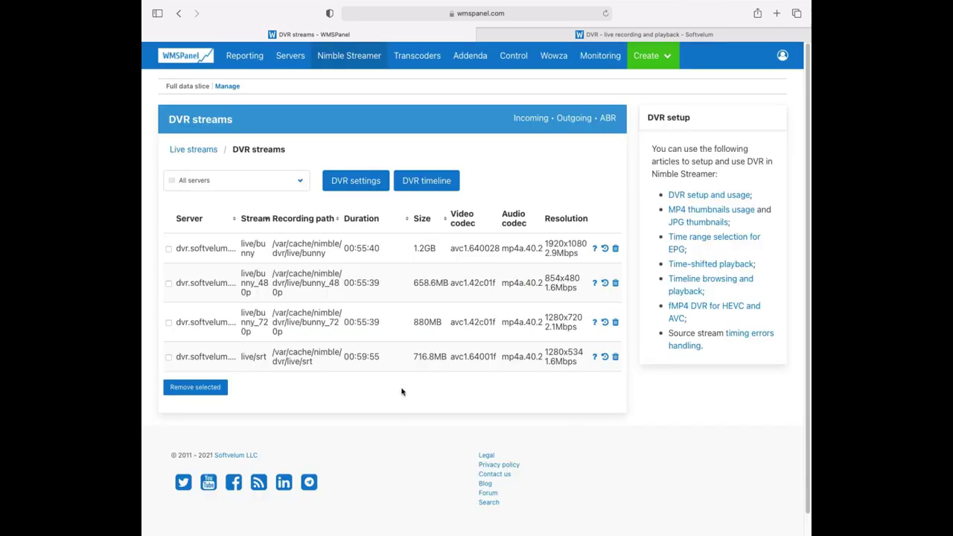
click(353, 67)
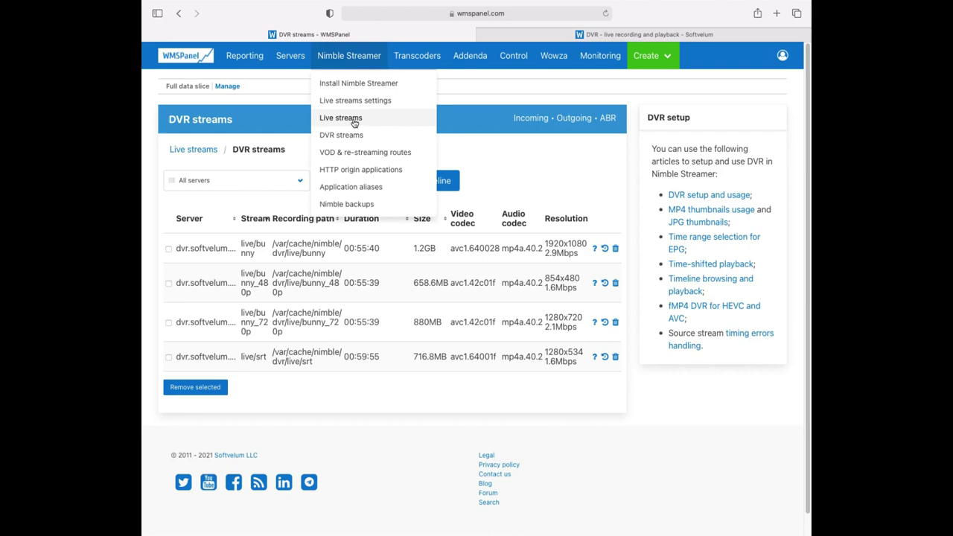
click(353, 118)
click(537, 323)
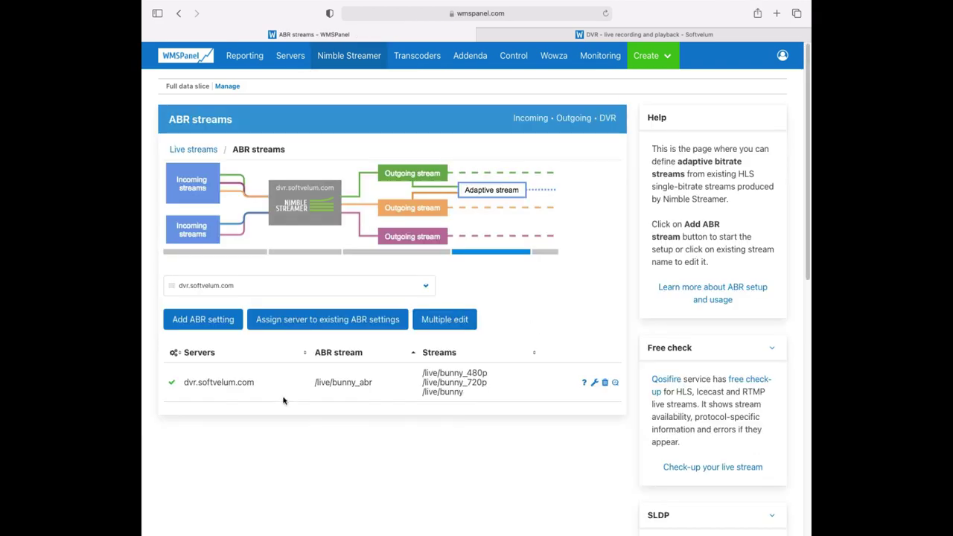
click(585, 385)
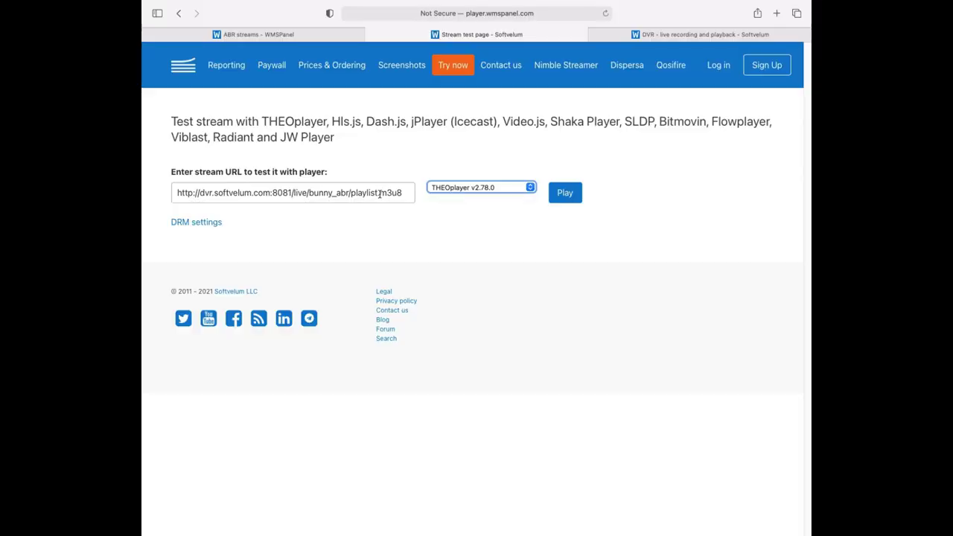
Add _dvr to the bunny_abr playlist URL and play it in THEOplayer.
click(380, 193)
text(_dvr)
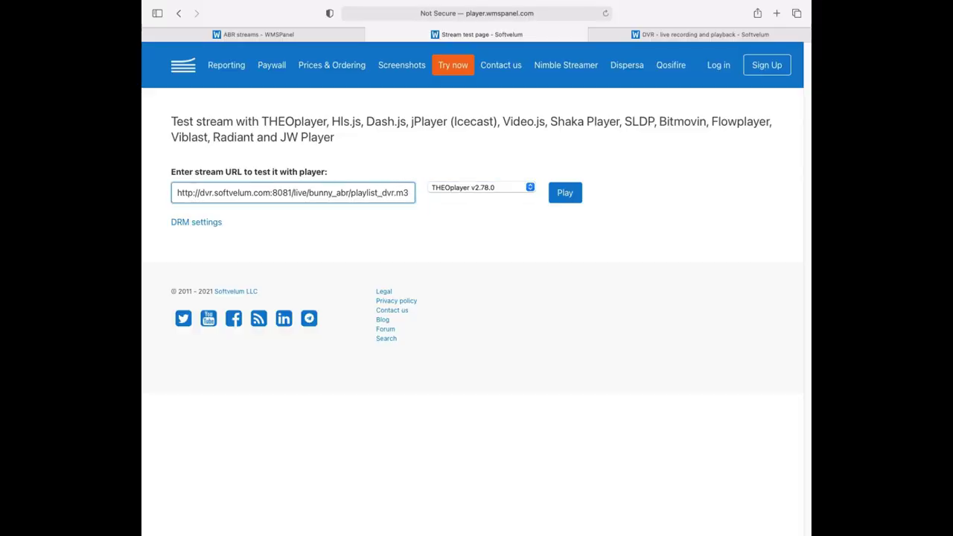
click(559, 194)
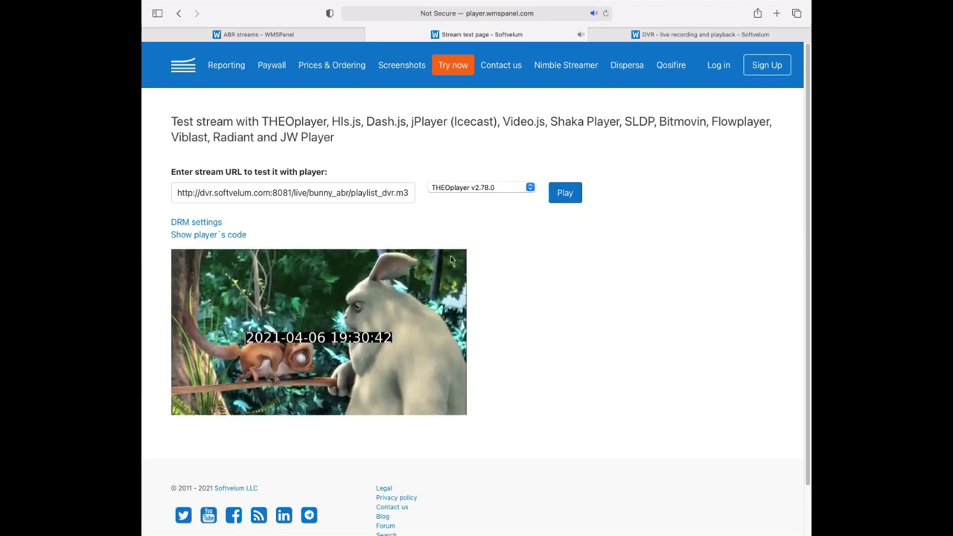
Switch the THEOplayer playback quality to 720p.
mouse_move(436, 407)
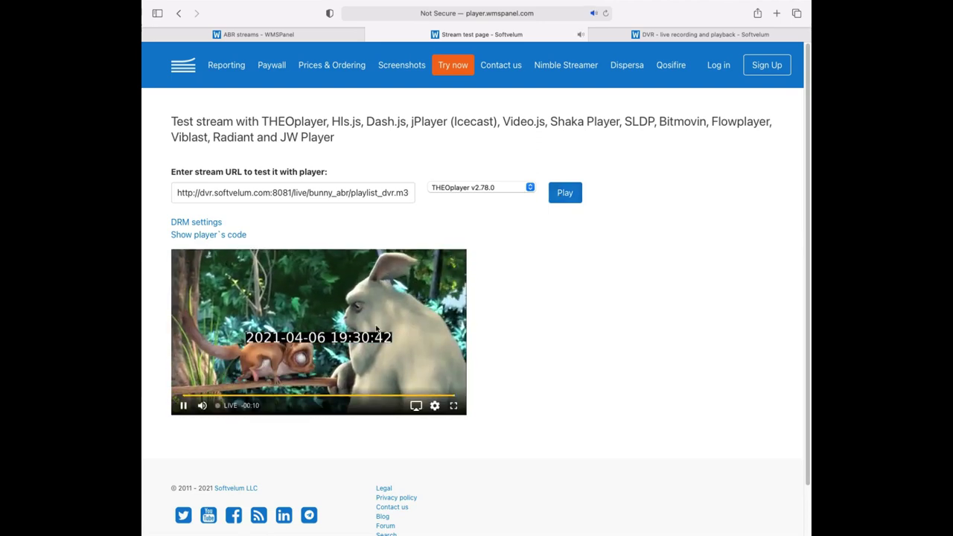
click(436, 407)
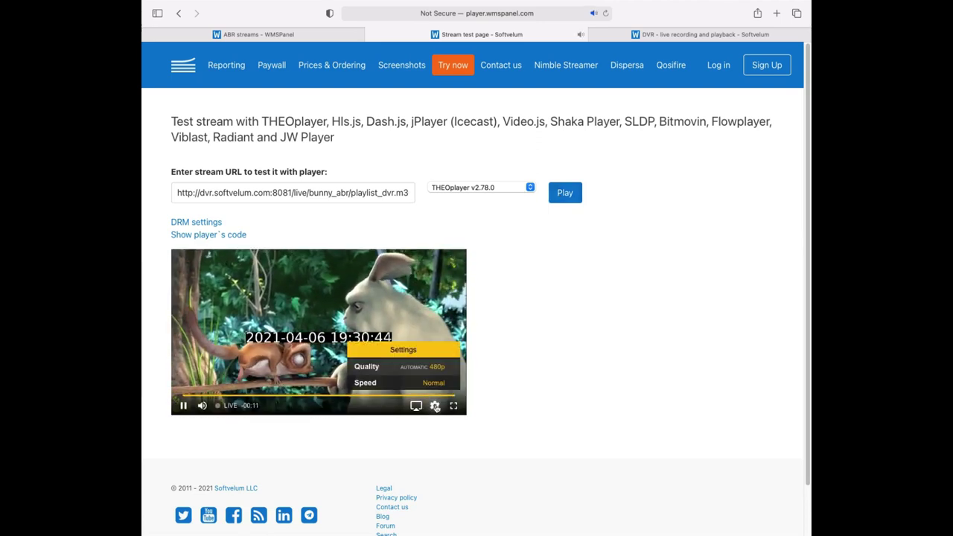
click(434, 366)
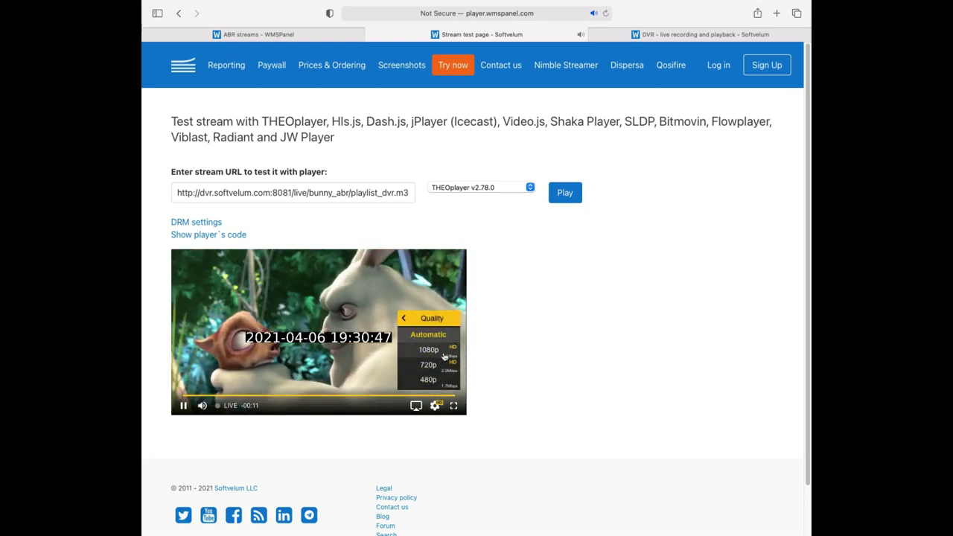
click(439, 366)
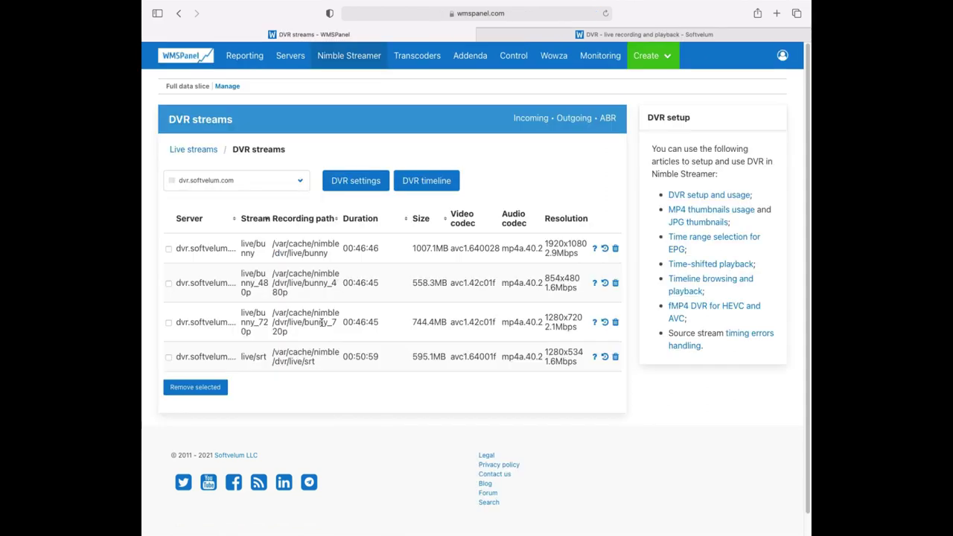
Select live/bunny_480p, copy its DVR playlist URL and close the sample URL window.
click(169, 283)
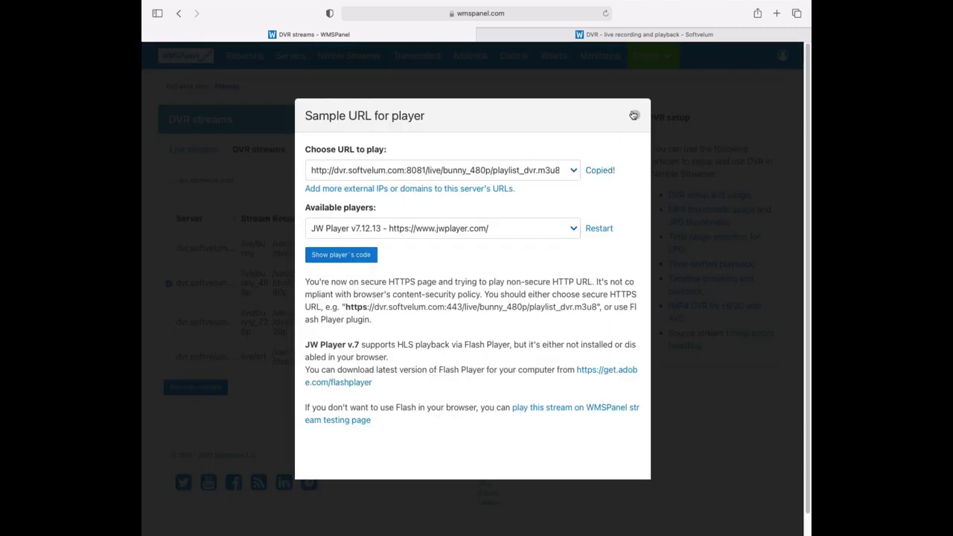
click(635, 116)
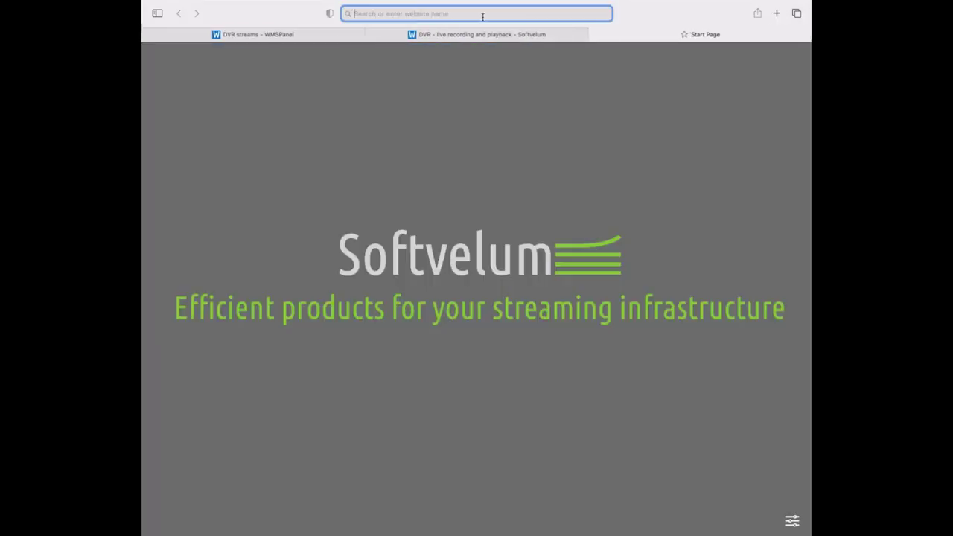
Paste the bunny_480p DVR URL with fmp4_ inserted after playlist_, play it, and inspect the page.
right_click(483, 15)
click(490, 42)
click(531, 14)
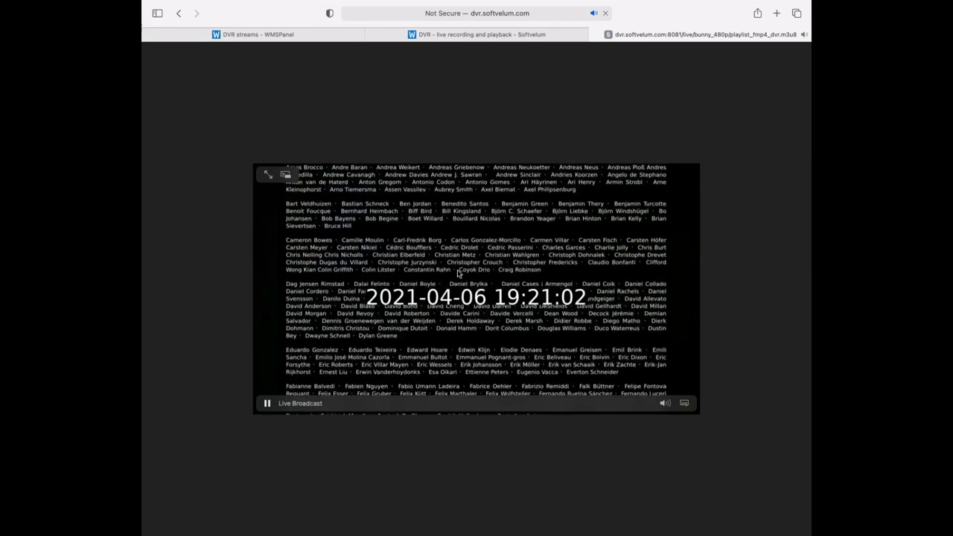
right_click(375, 449)
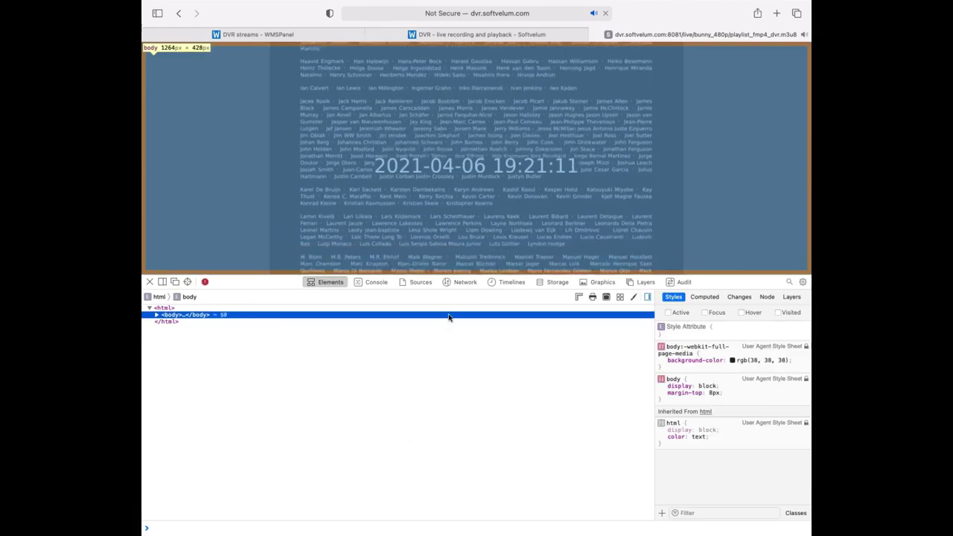
Confirm video_fmp4_dvr.m3u8 lists fmp4 chunks in Network, then open live/srt's sample player URLs.
click(456, 283)
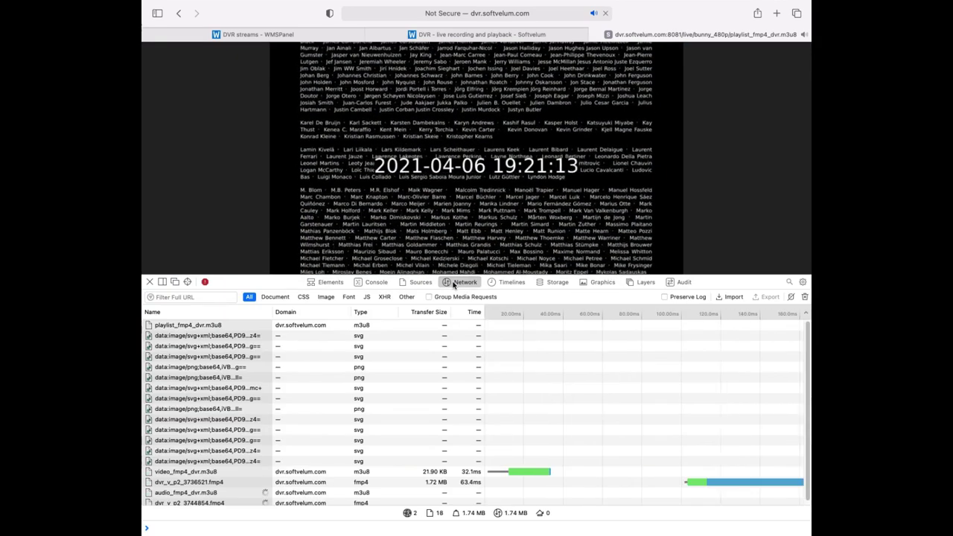
click(201, 473)
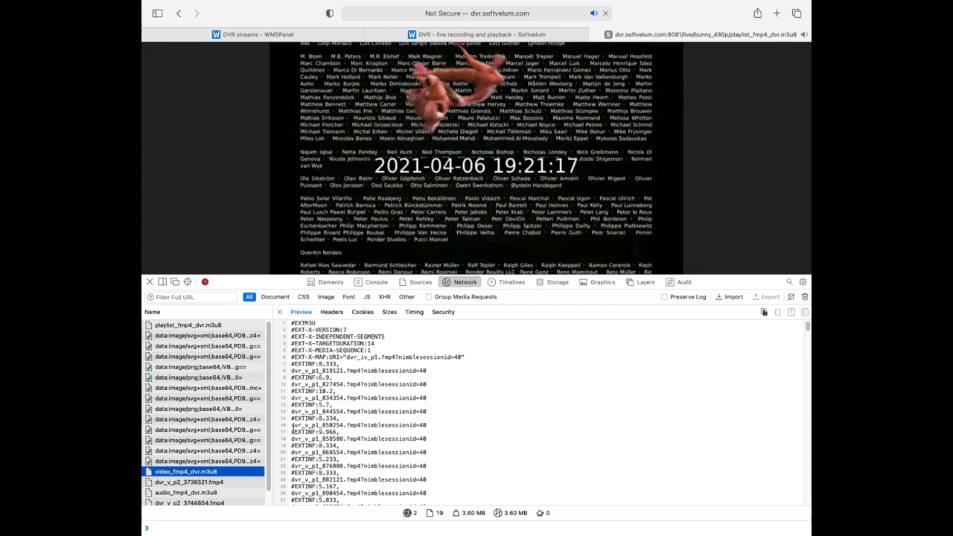
drag(346, 426, 364, 426)
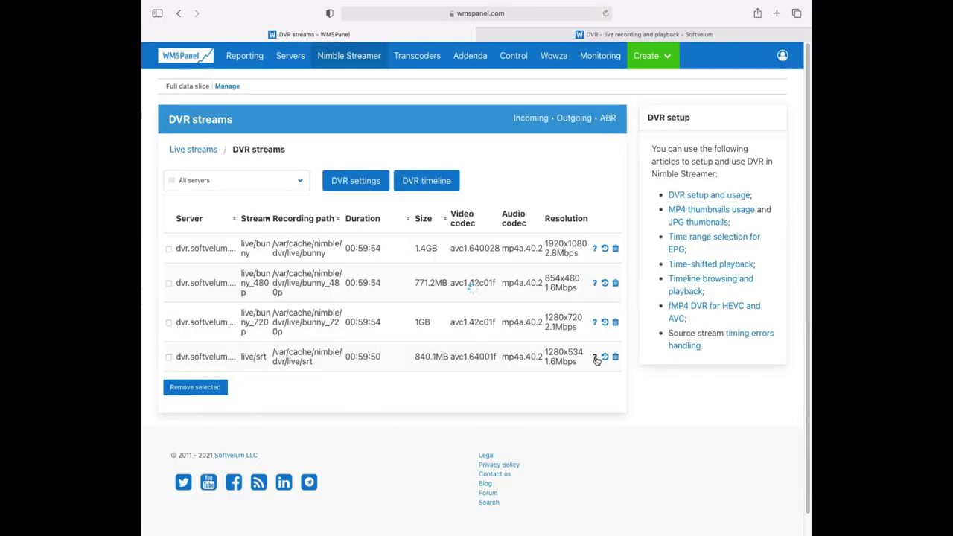
click(598, 359)
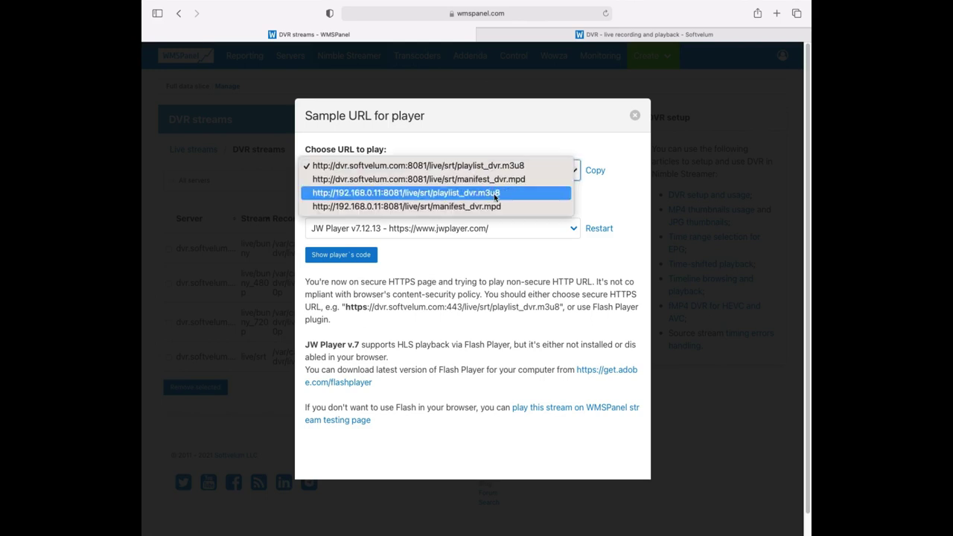
Choose the live/srt manifest_dvr.mpd URL and open the Available players list.
click(533, 181)
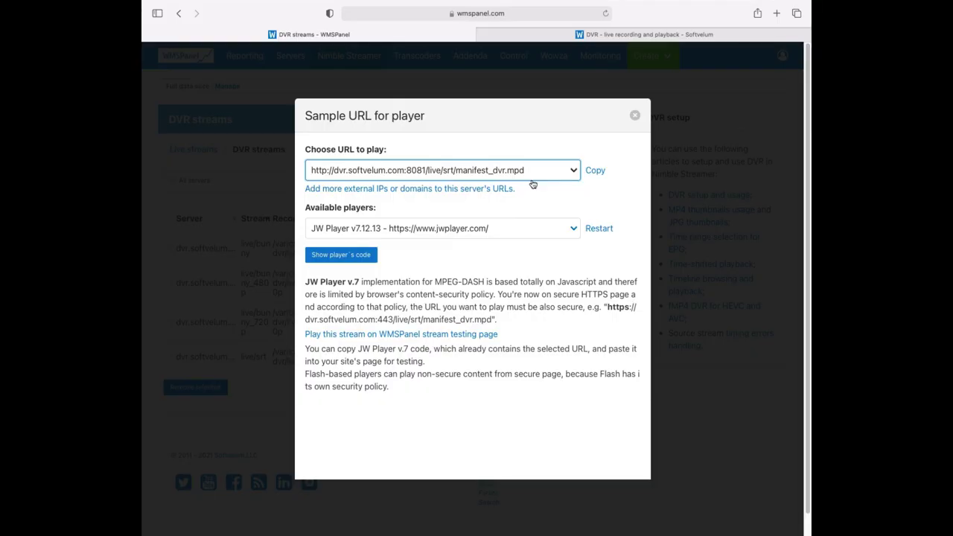
click(510, 228)
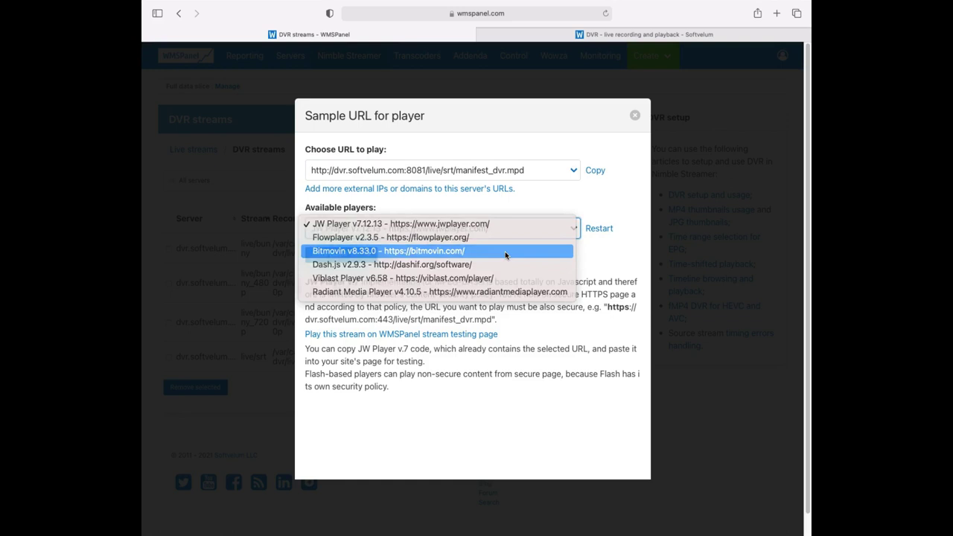
click(505, 253)
Choose Bitmovin and play the live/srt manifest_dvr.mpd DVR stream.
click(432, 335)
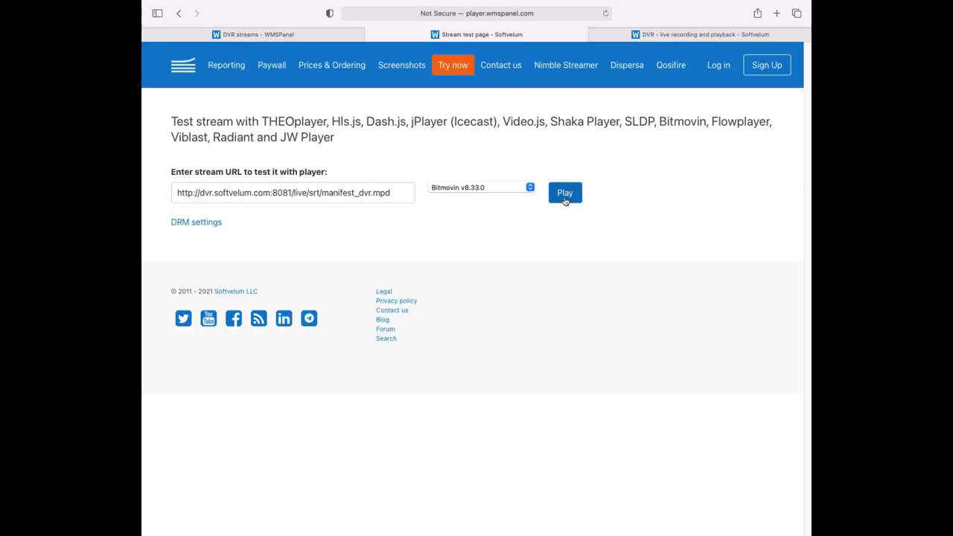
click(565, 196)
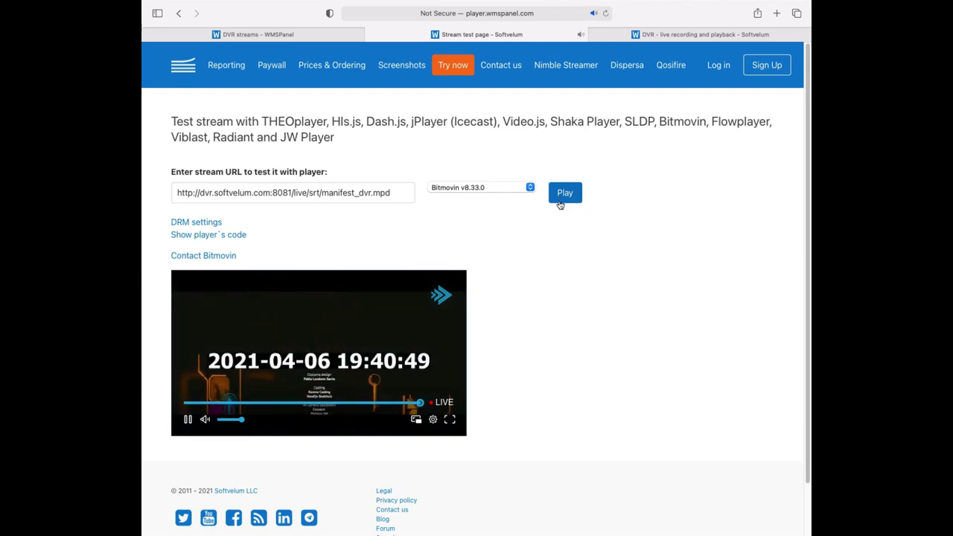
scroll(516, 335, down, 2)
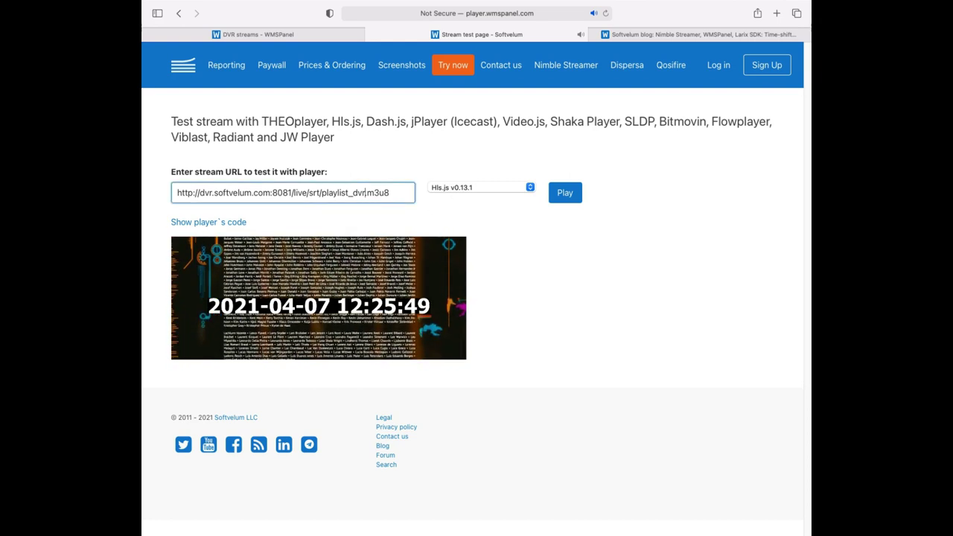
Change the srt URL to playlist_dvr_timeshift-1800-60.m3u8 and reload the player.
text(_timeshi)
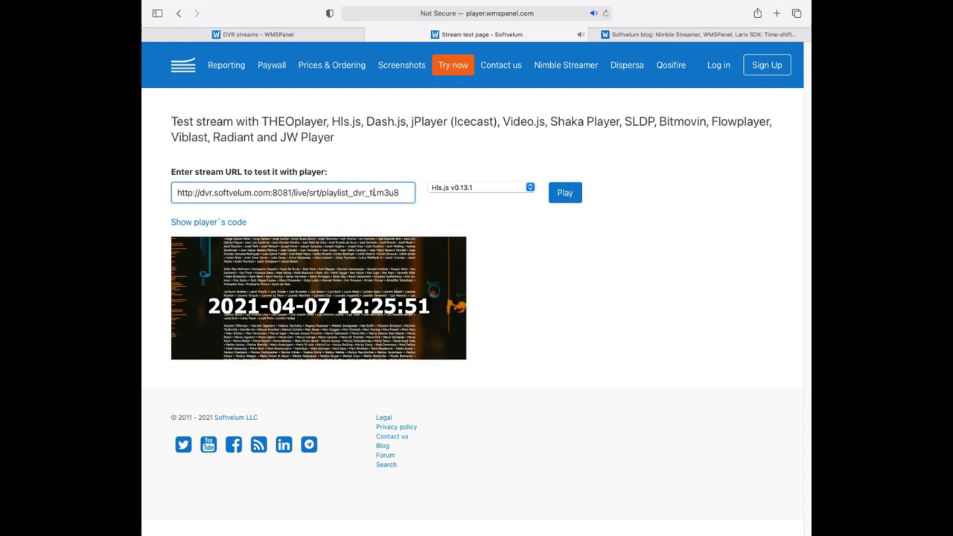
text(ft-1800)
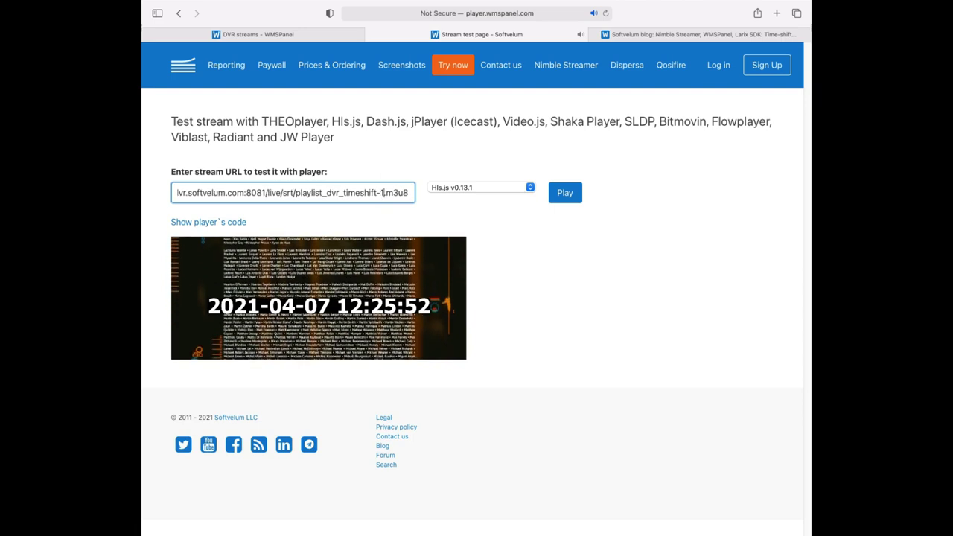
text(-60)
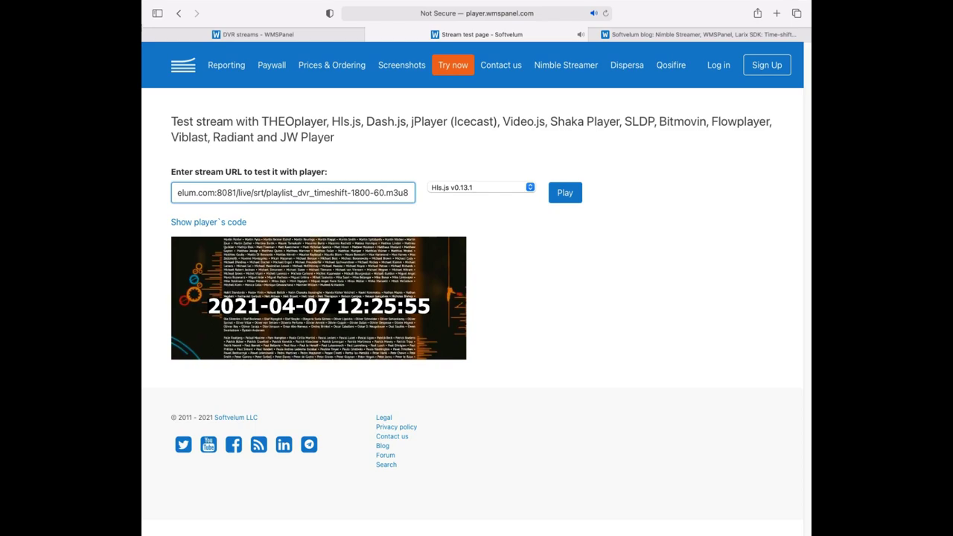
key(Return)
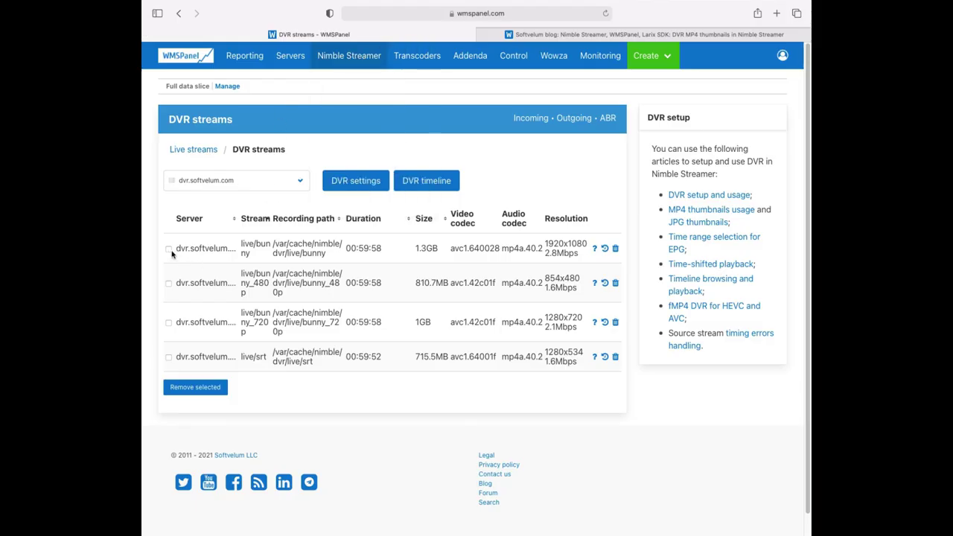
click(414, 186)
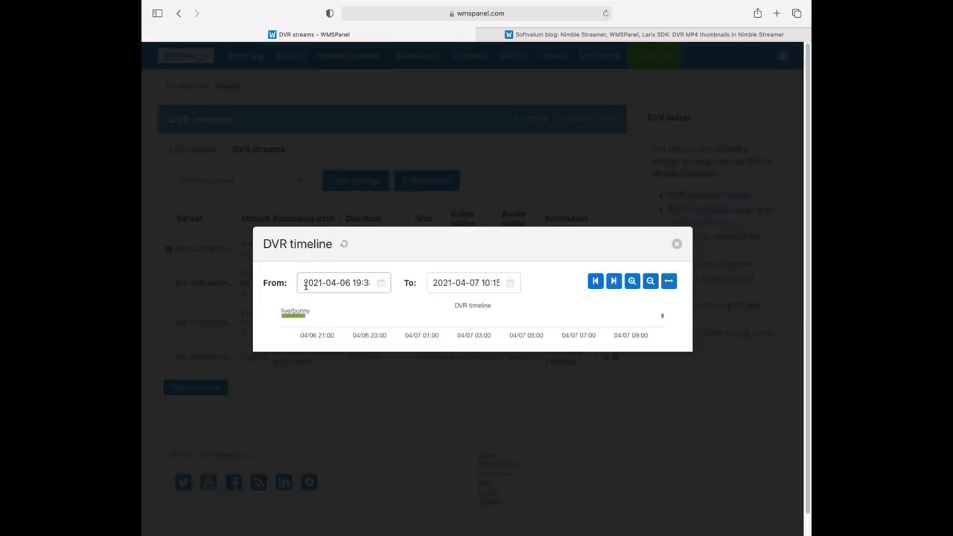
mouse_move(291, 321)
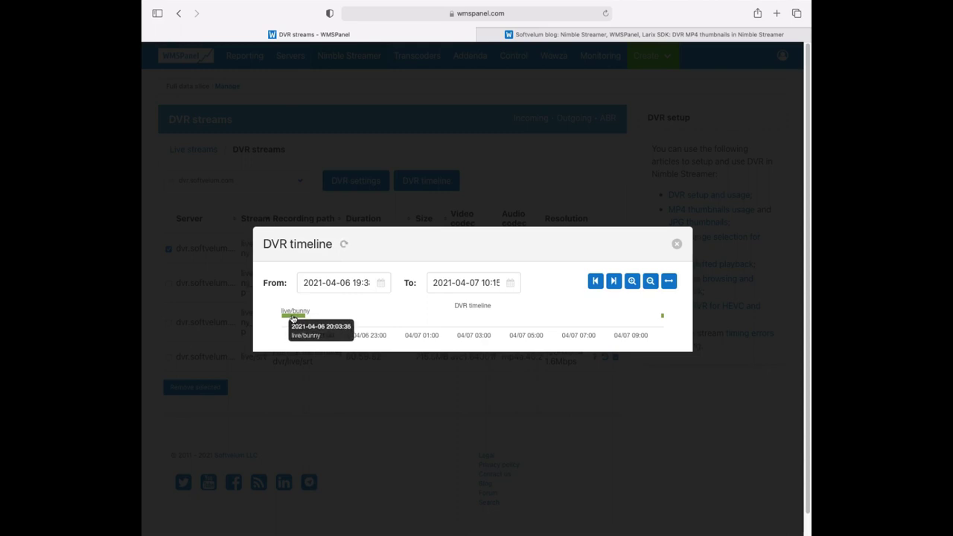
click(292, 319)
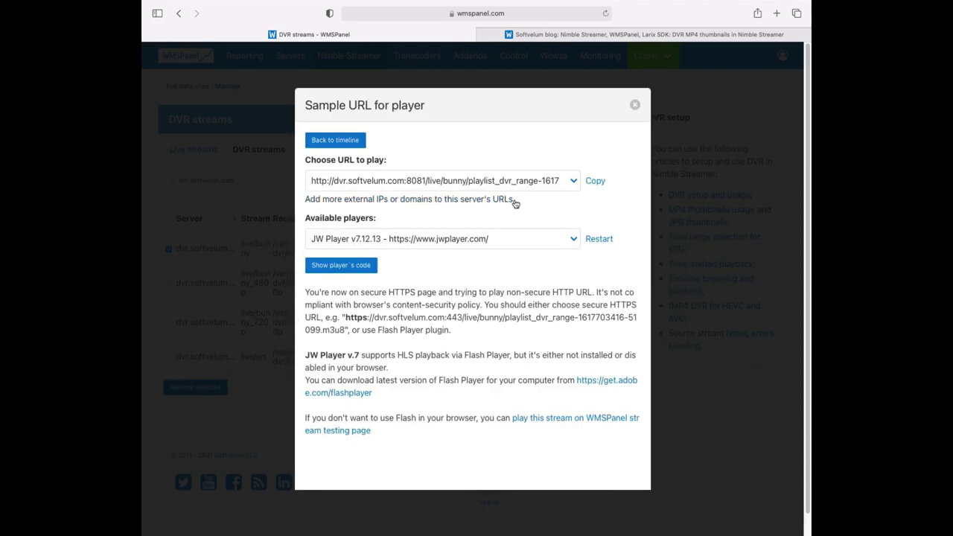
click(594, 183)
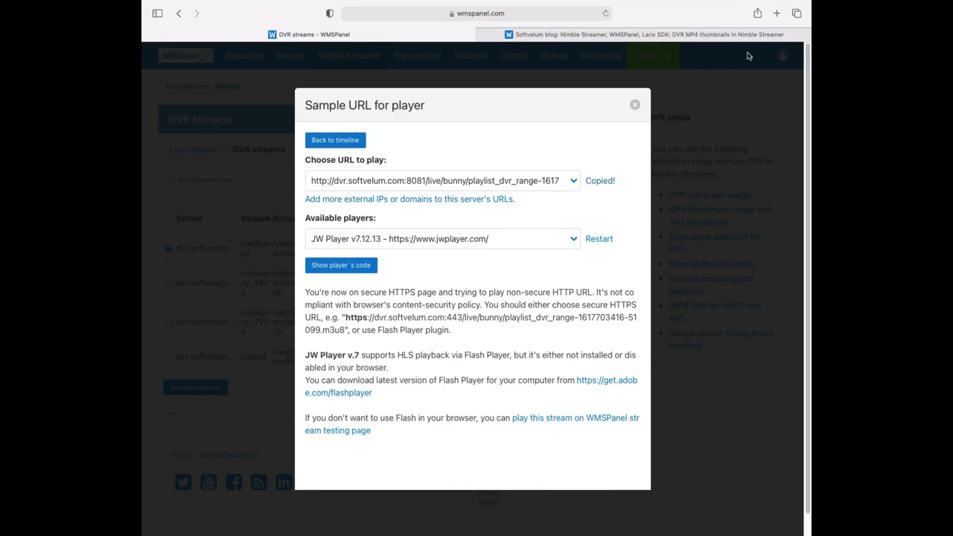
click(775, 15)
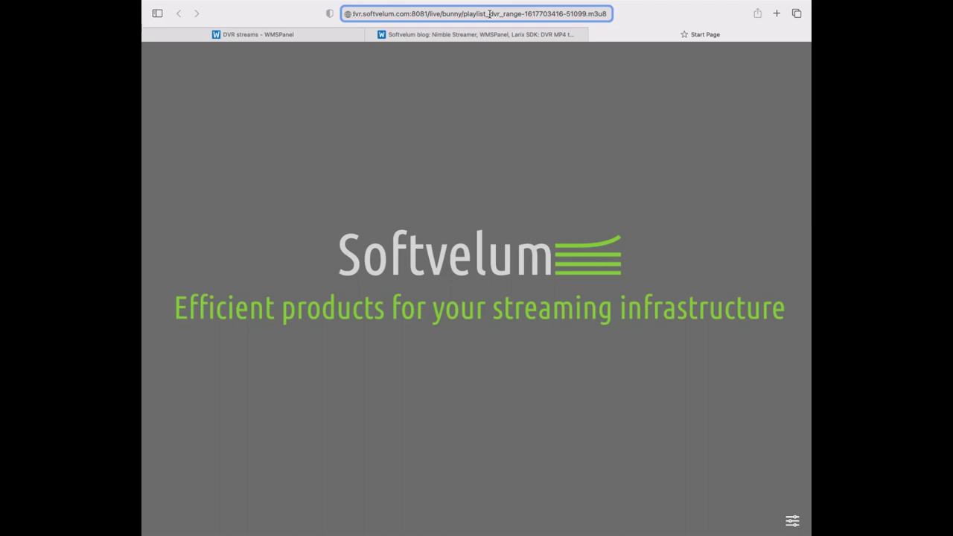
Load the live/bunny DVR thumbnail URL dvr_thumbnail_1617703416.mp4 in Safari.
drag(490, 13, 464, 13)
key(BackSpace)
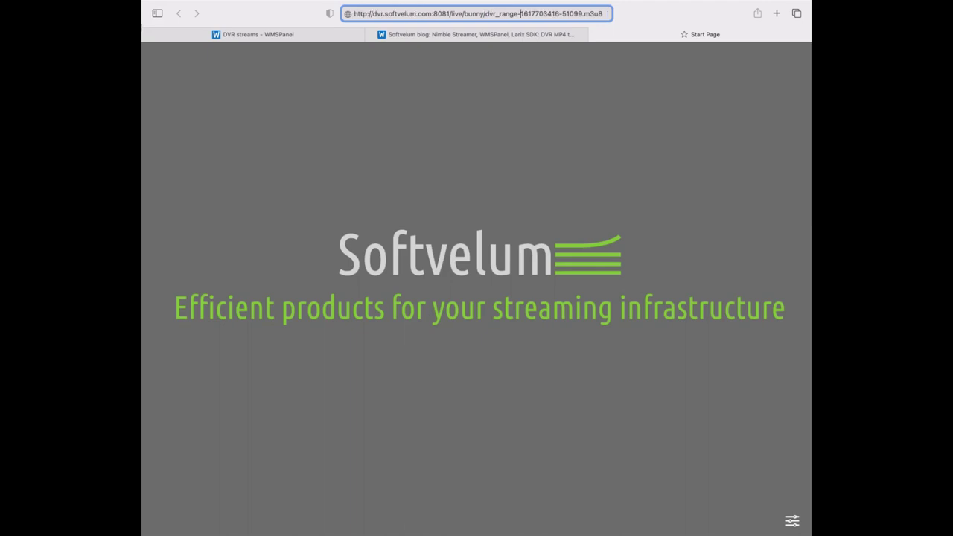
key(shift+Left)
key(shift+Left)
key(shift+Left)
key(shift+Left)
key(shift+Left)
key(shift+Left)
text(thumbnail_)
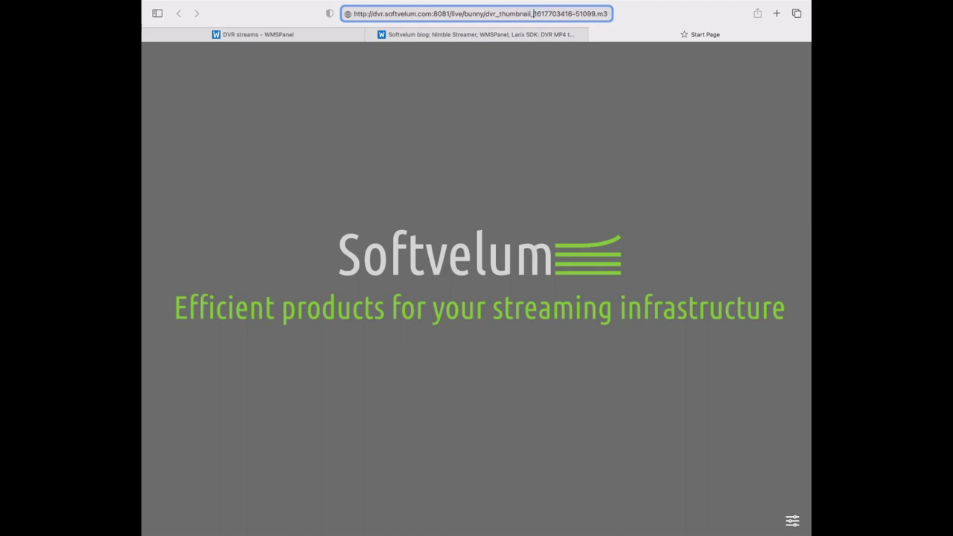
key(BackSpace)
key(BackSpace)
key(BackSpace)
key(BackSpace)
key(BackSpace)
key(BackSpace)
text(mp4)
key(Return)
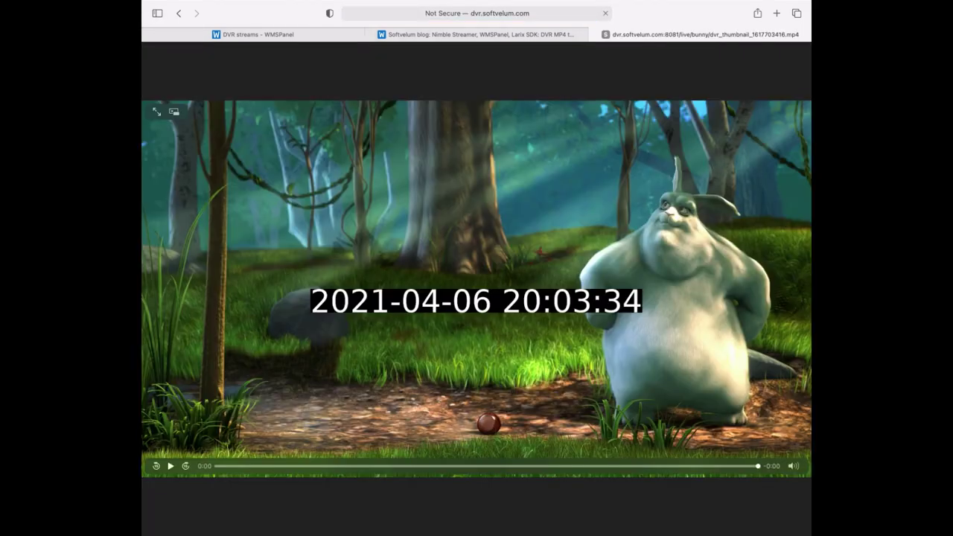
Load the thumbnail MP4 without a timestamp, then close the tab.
key(super+l)
key(Right)
key(Left)
key(Left)
key(Left)
key(Left)
key(shift+Left)
key(shift+Left)
key(shift+Left)
key(shift+Left)
key(shift+Left)
key(shift+Left)
key(shift+Left)
key(shift+Left)
key(shift+Left)
key(shift+Left)
key(shift+Left)
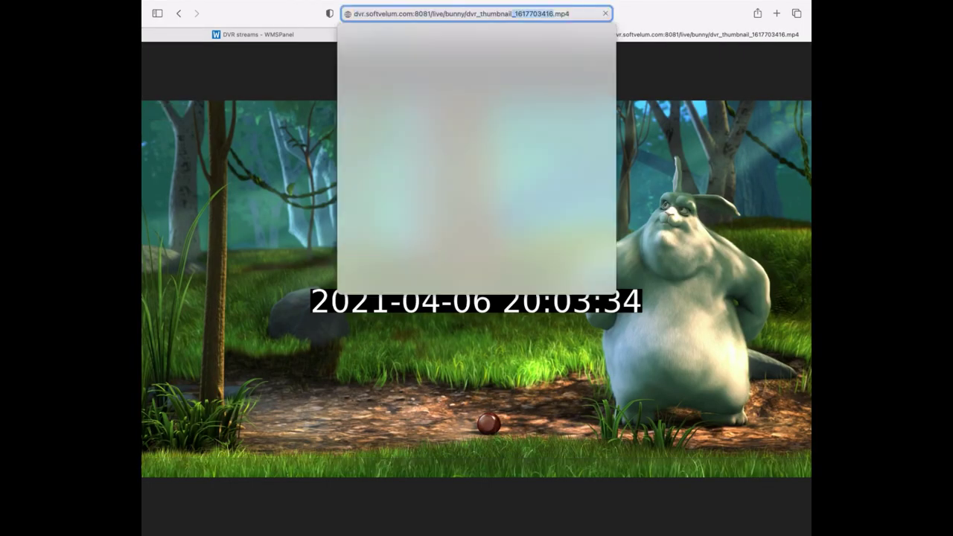
key(BackSpace)
key(Return)
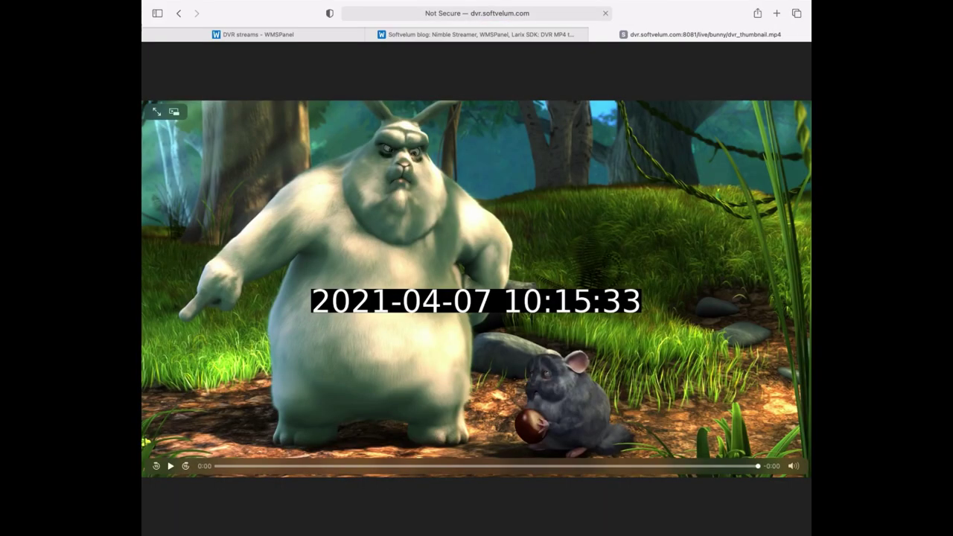
key(super+w)
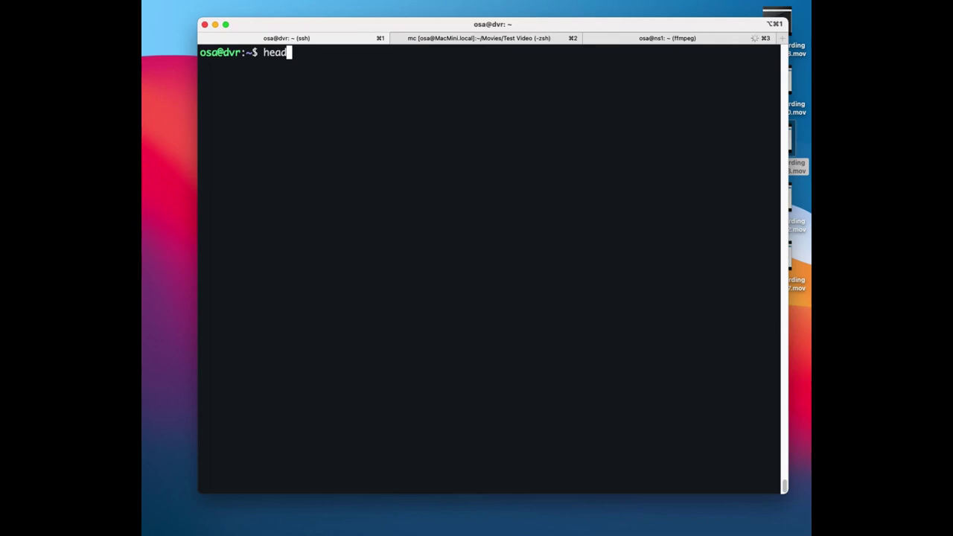
Show the first 20 lines of /etc/nimble/nimble.conf, then exit the SSH session.
text(-20 /etc/ni)
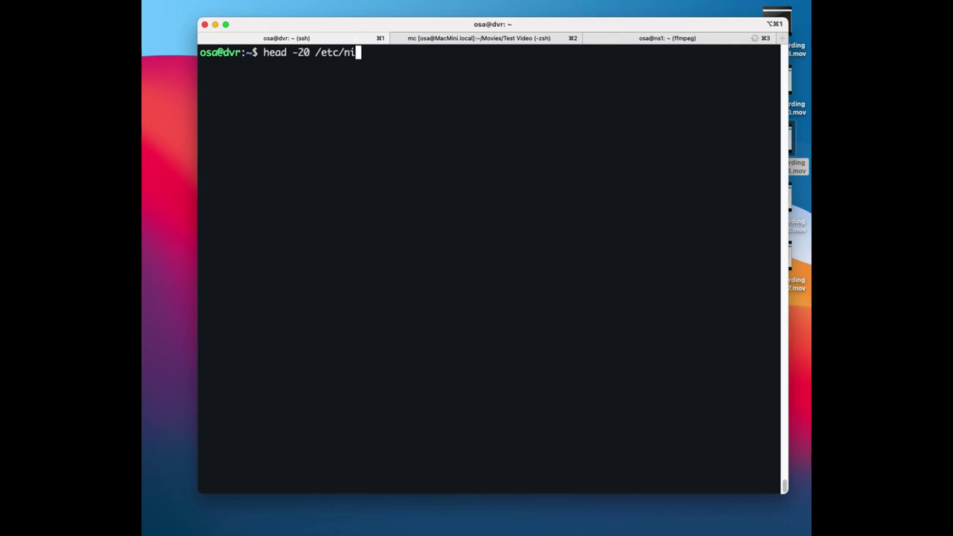
text(mble/nimble.conf)
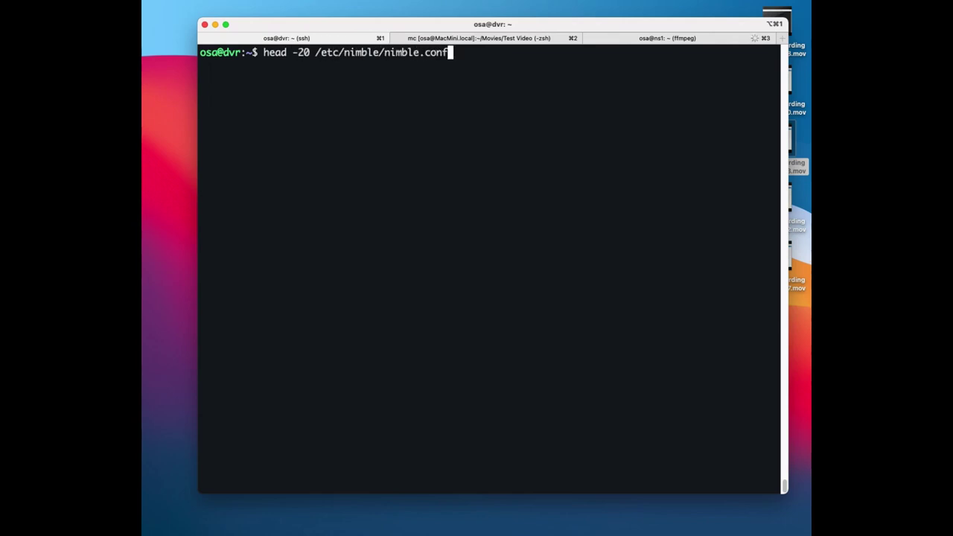
key(Return)
text(exit)
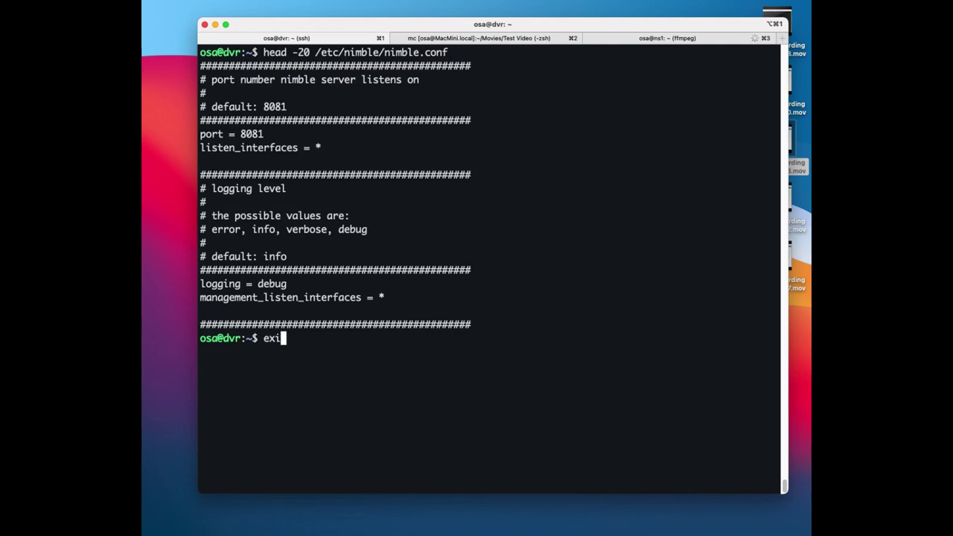
key(Return)
Download the live/srt DVR export as archive.mp4 with curl and play it with ffplay.
text(curl -o archive.mp4 -v http://dvr.softvelum.com:8082/manage/dvr/export_mp4/live/srt)
key(Return)
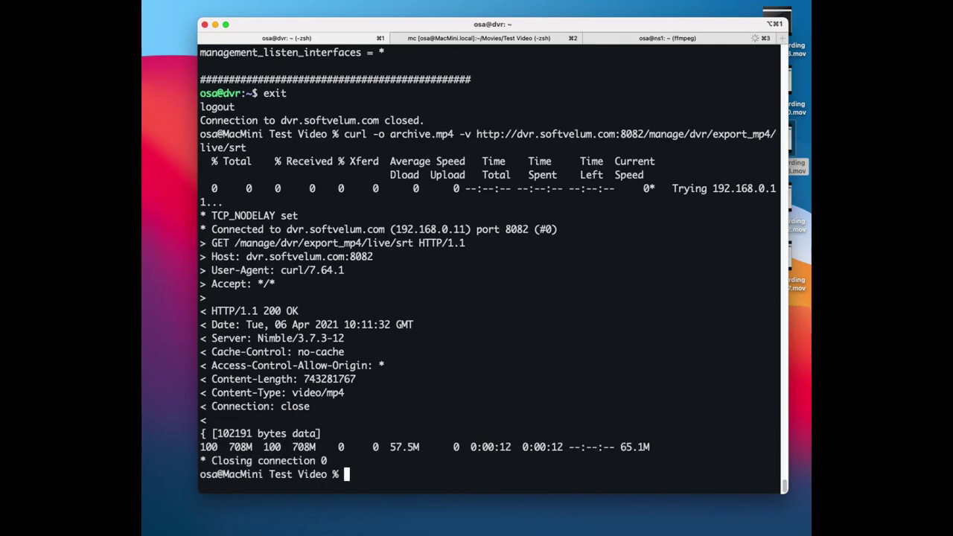
text(ffplay ./a)
key(Tab)
key(Return)
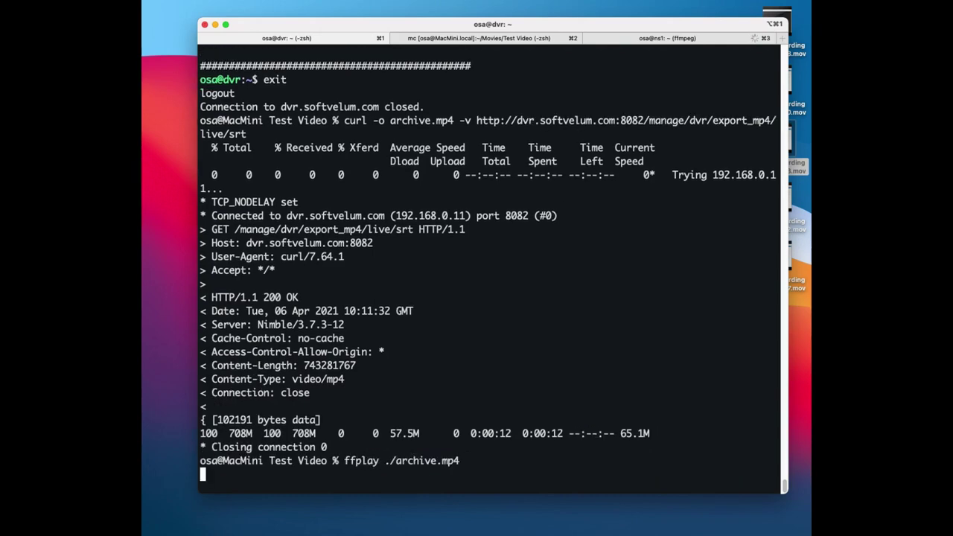